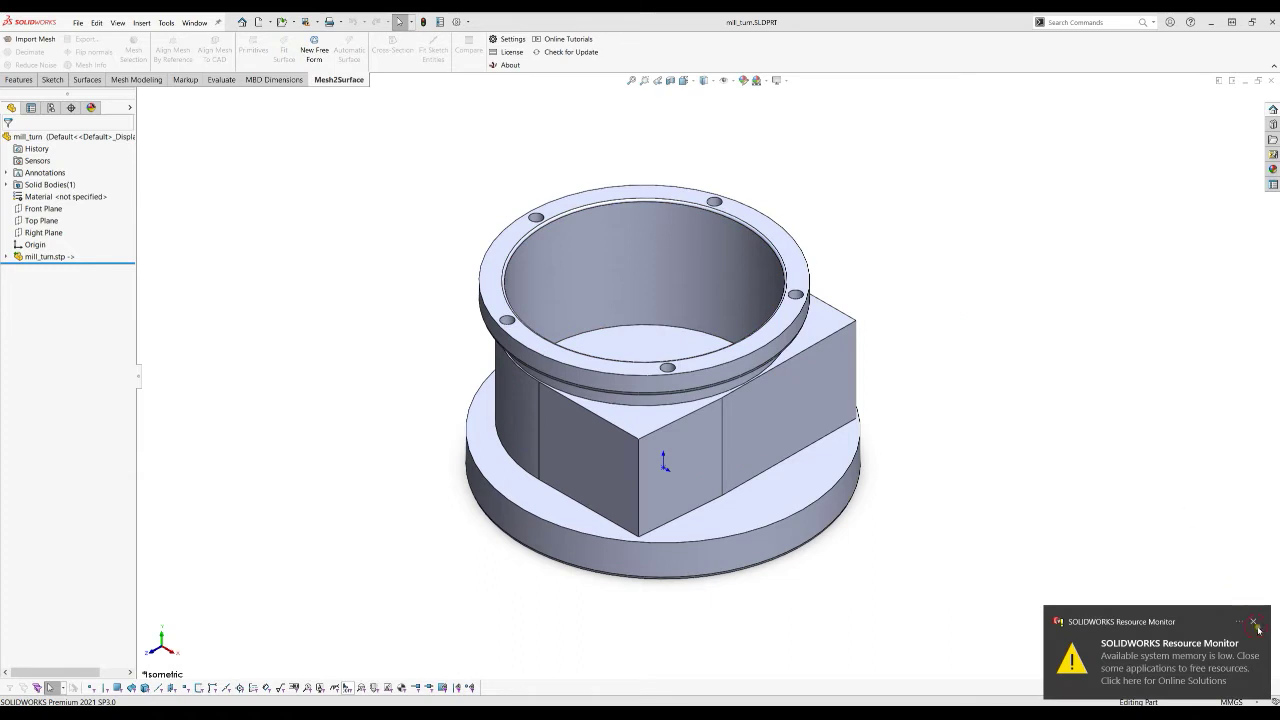
Step: Dismiss the low-memory warning and start a mesh import from the Mesh2Surface tab
click(1253, 622)
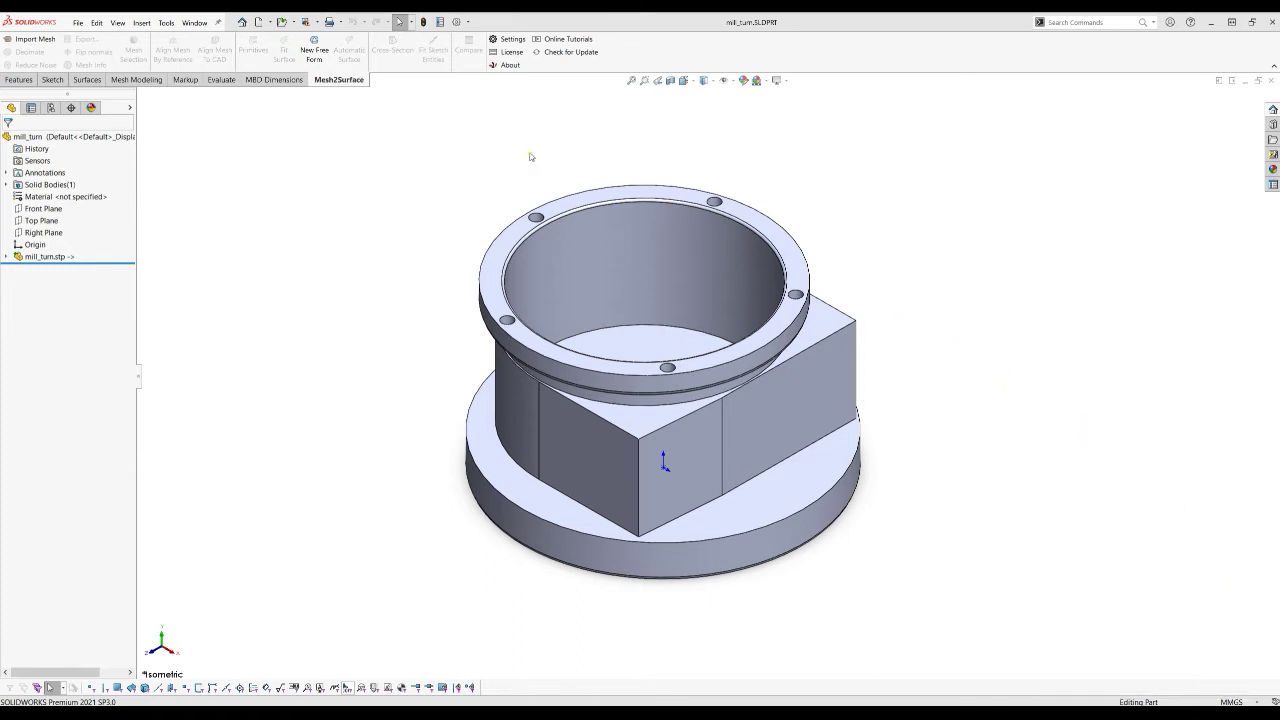
click(38, 42)
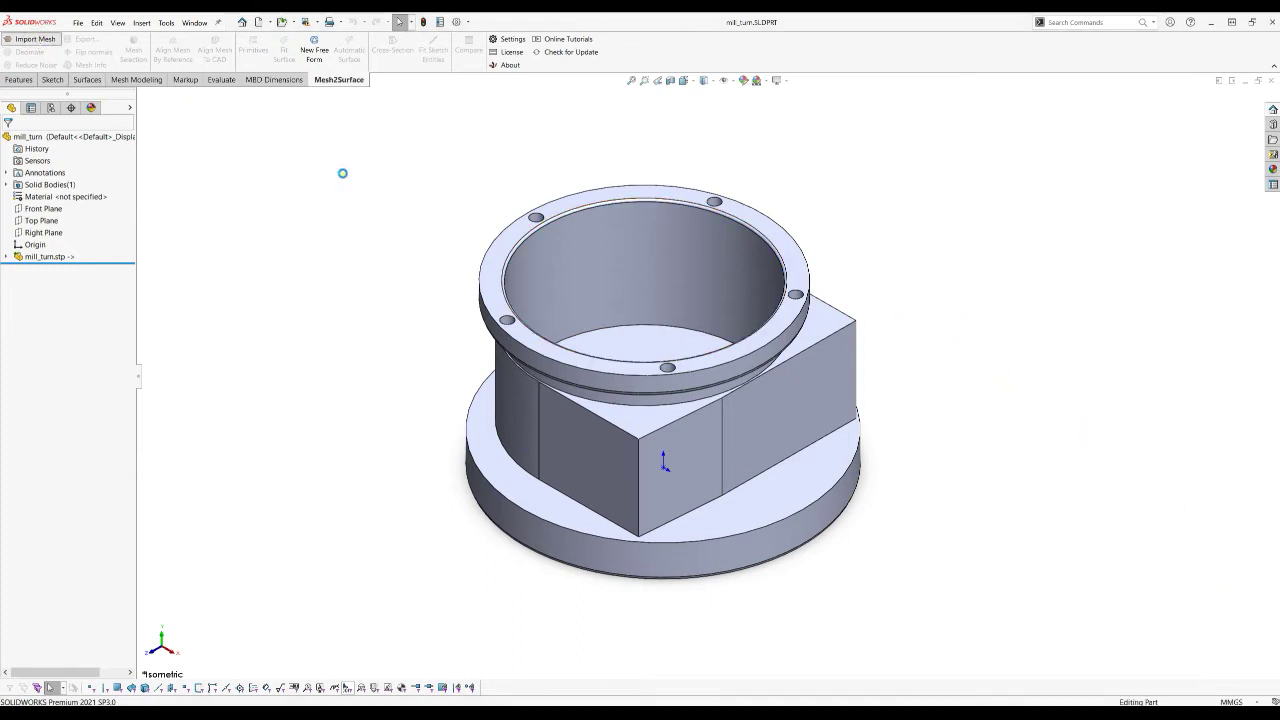
Step: Import mill_turn.stl in millimetres with Z mapped to Y as Mesh1
click(528, 187)
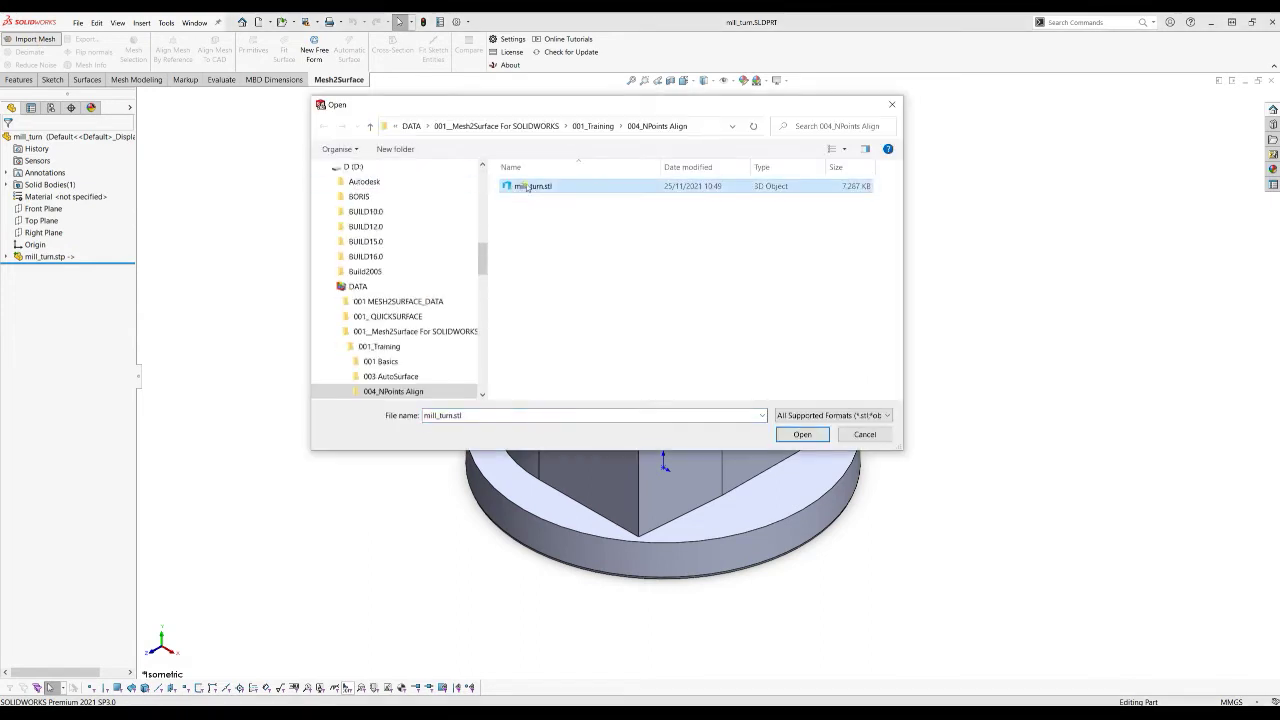
click(802, 434)
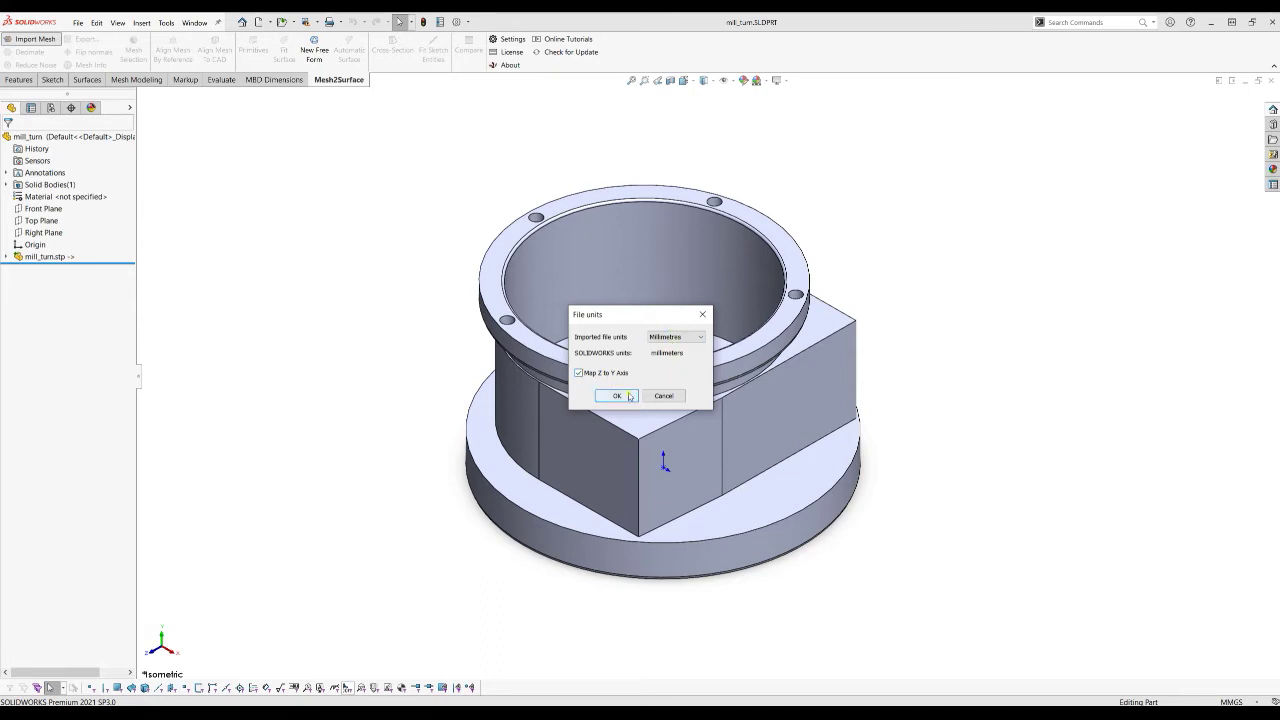
click(628, 397)
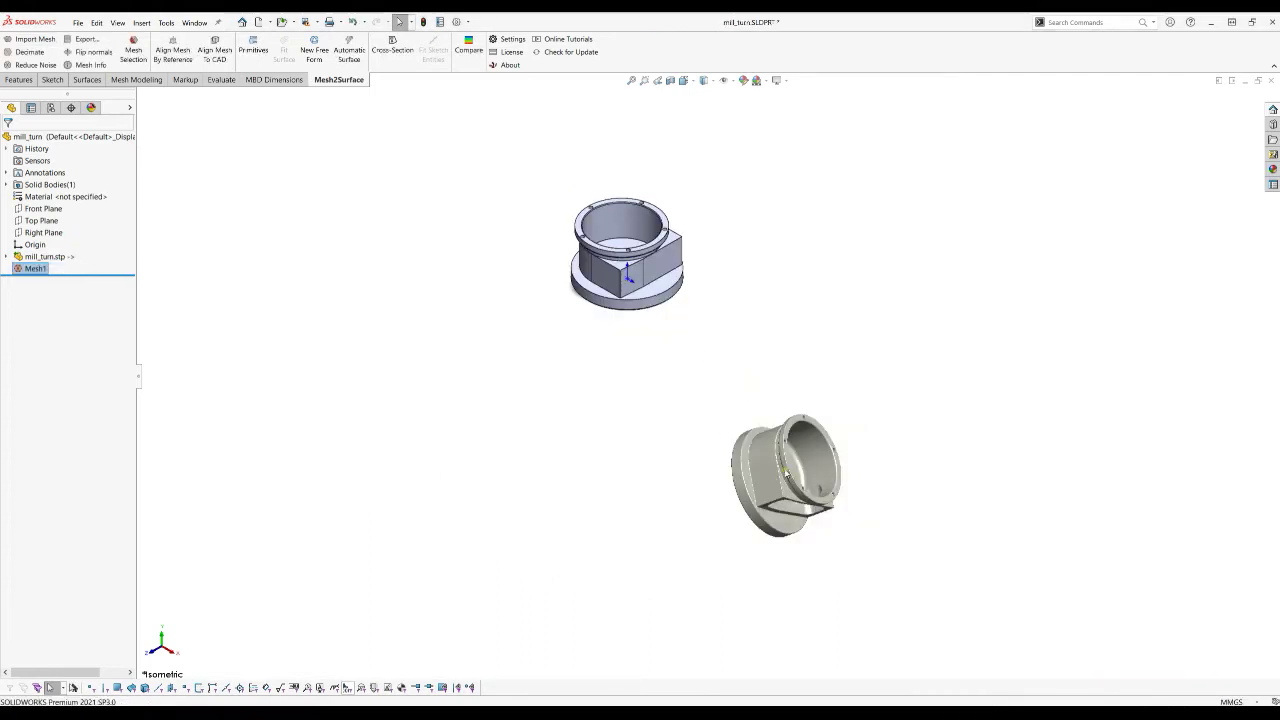
scroll(837, 505, down, 1)
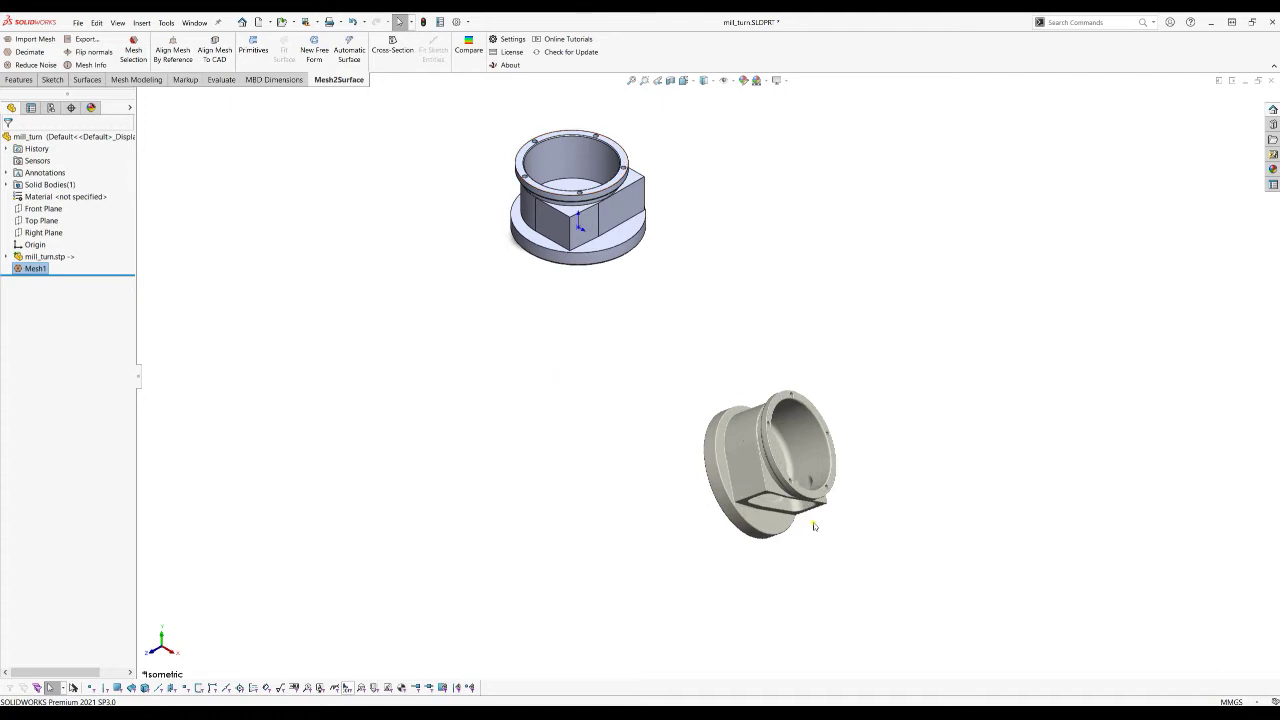
middle_drag(503, 452, 558, 477)
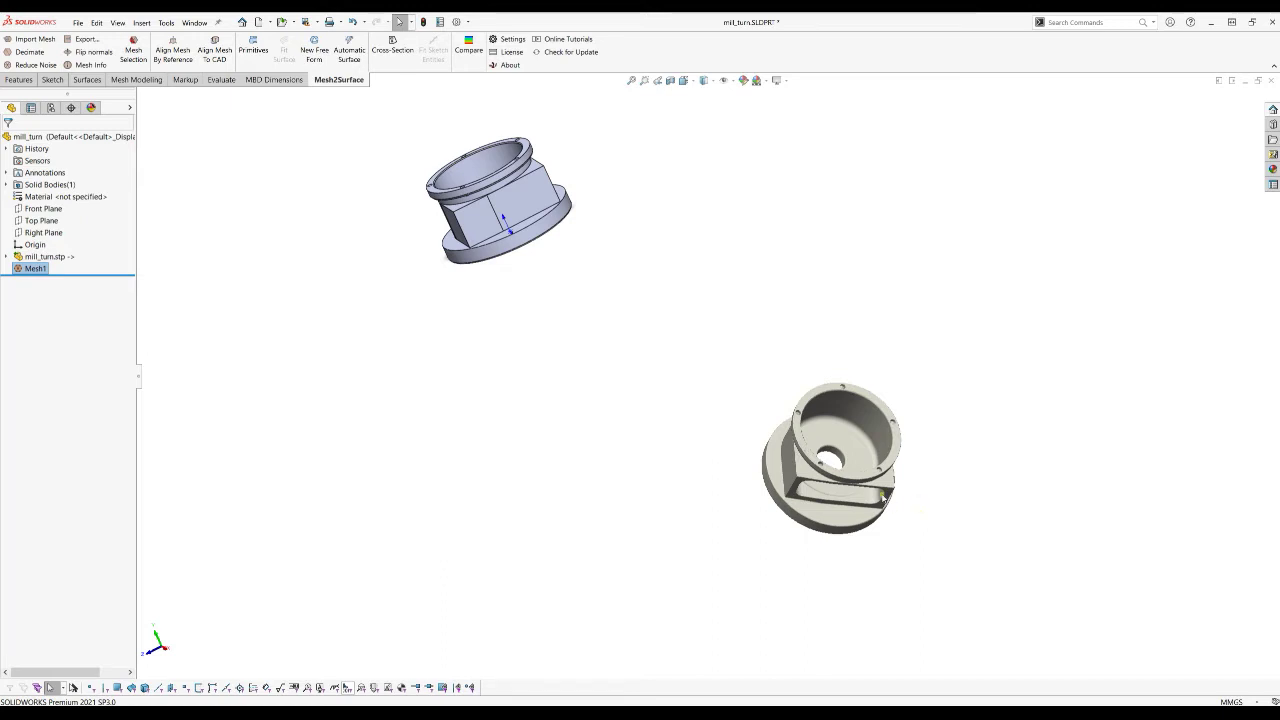
scroll(836, 470, down, 5)
middle_drag(810, 425, 693, 338)
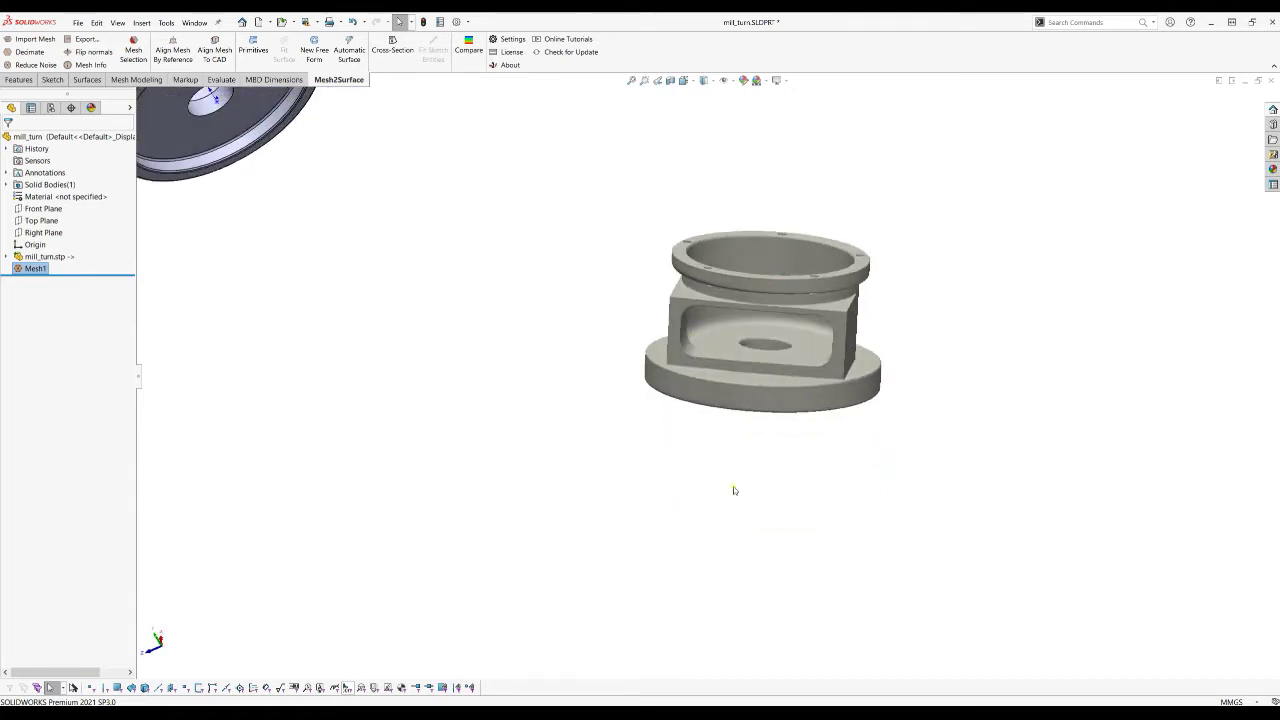
middle_drag(731, 489, 774, 506)
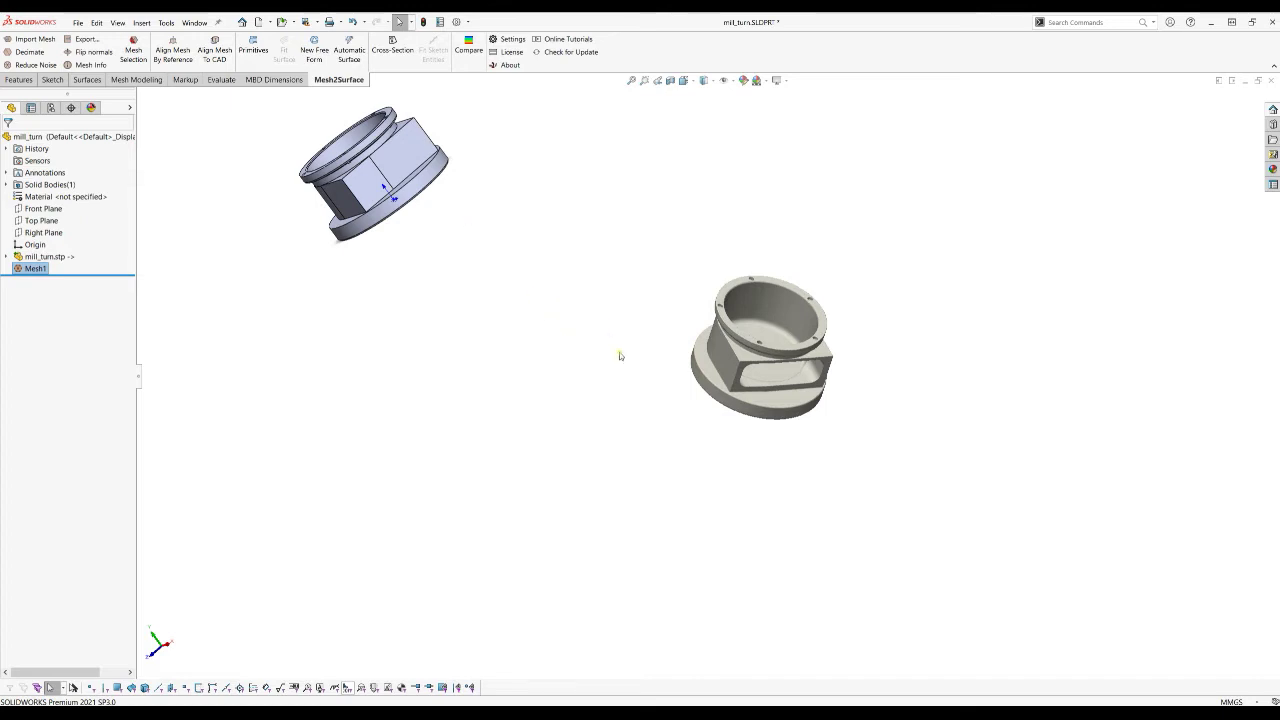
ctrl+middle_drag(608, 363, 742, 470)
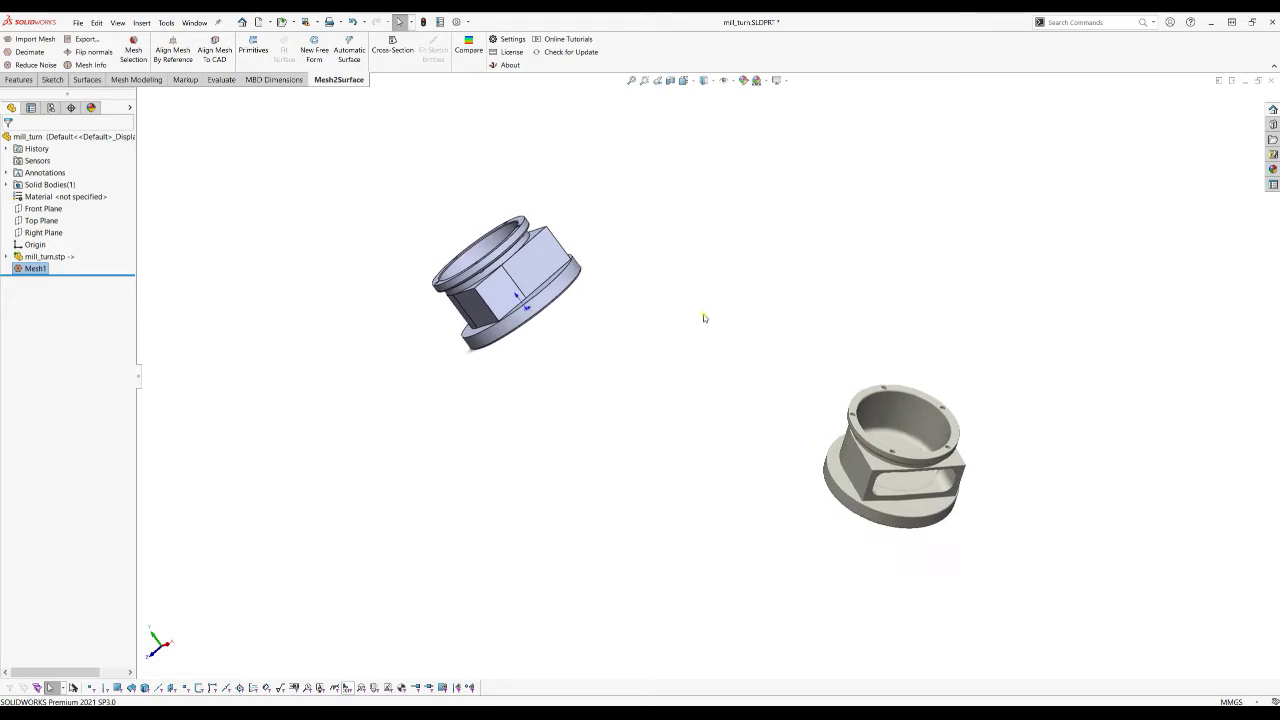
click(476, 228)
click(672, 314)
middle_drag(700, 326, 703, 334)
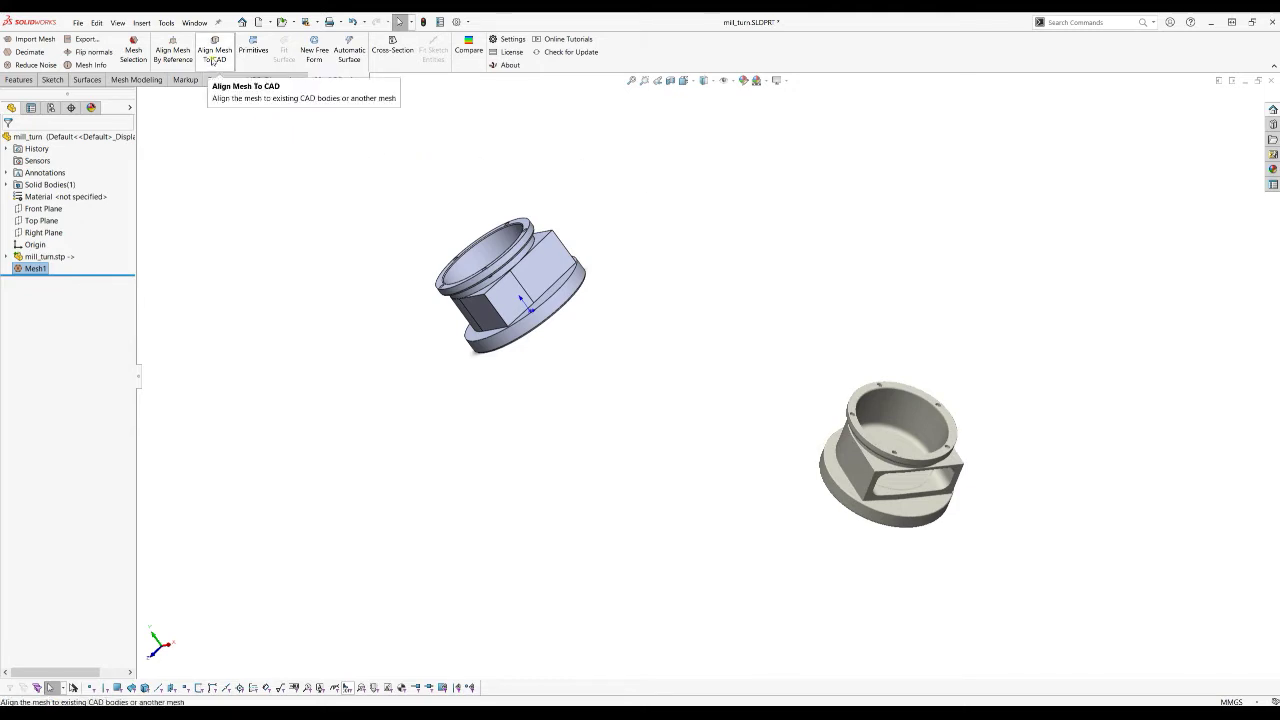
Step: With Align Mesh To CAD, drag and rotate the mesh, then move it onto the model
click(213, 58)
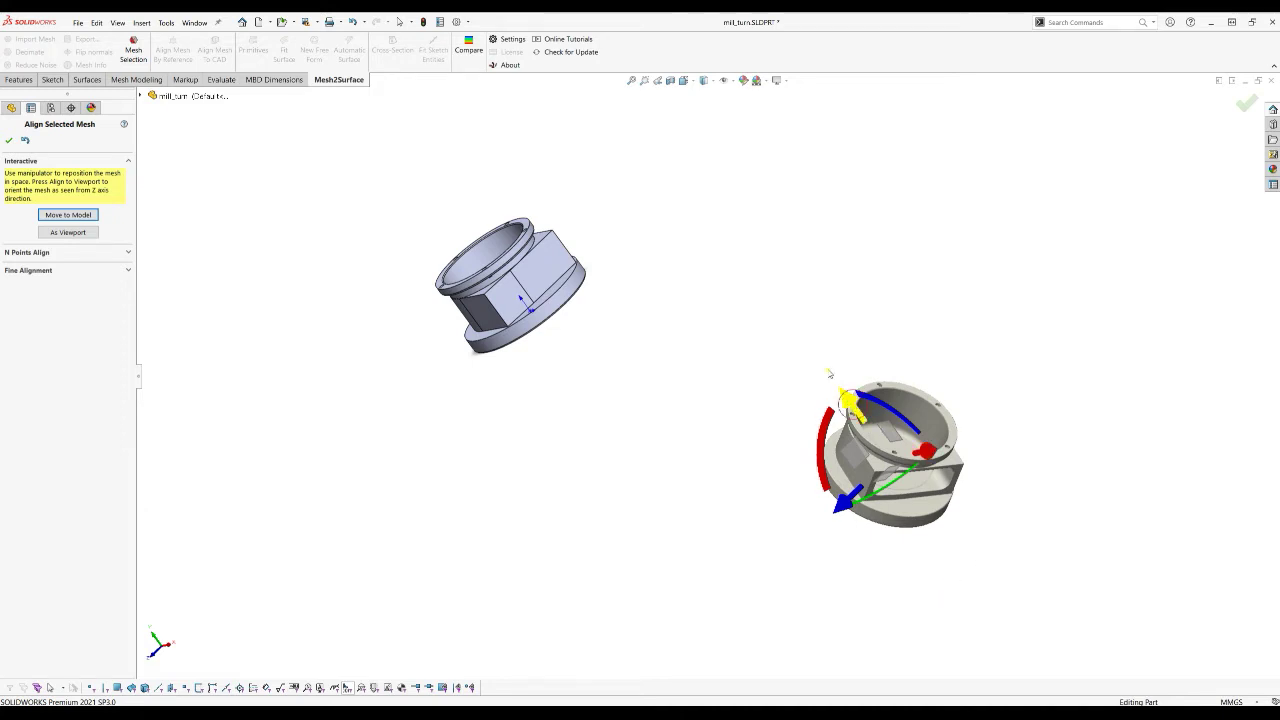
drag(829, 373, 704, 203)
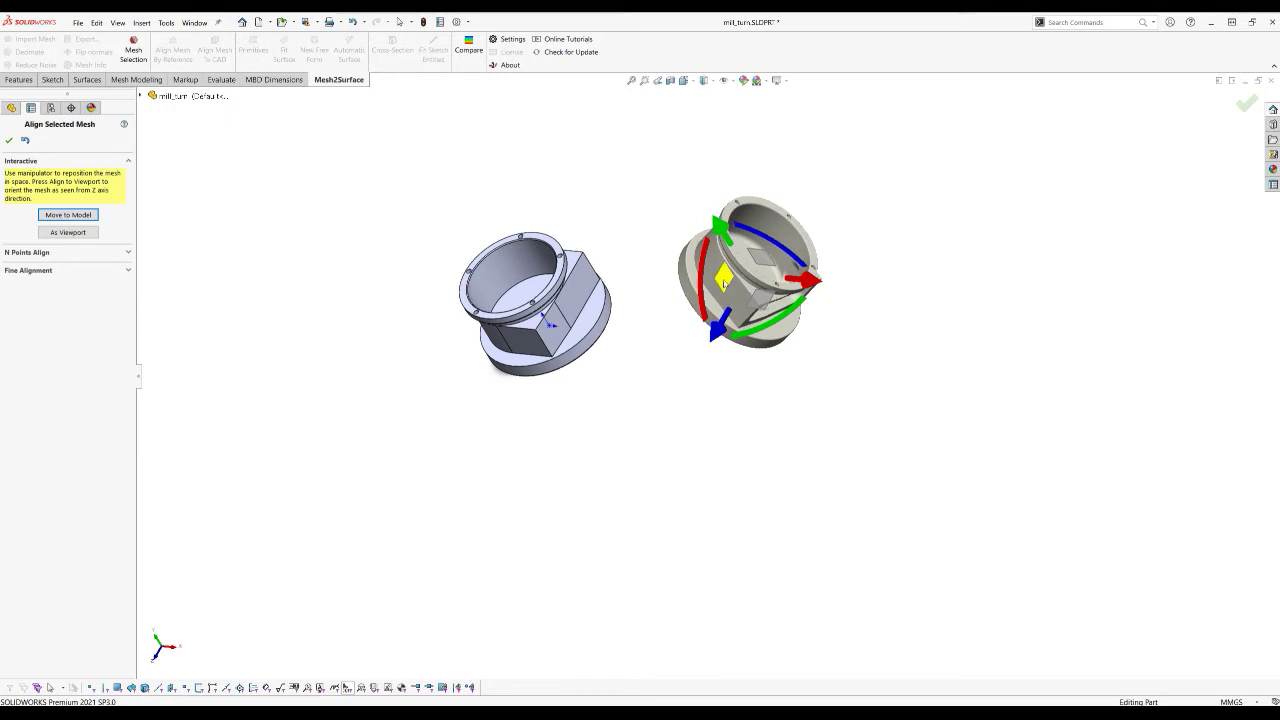
drag(714, 292, 767, 282)
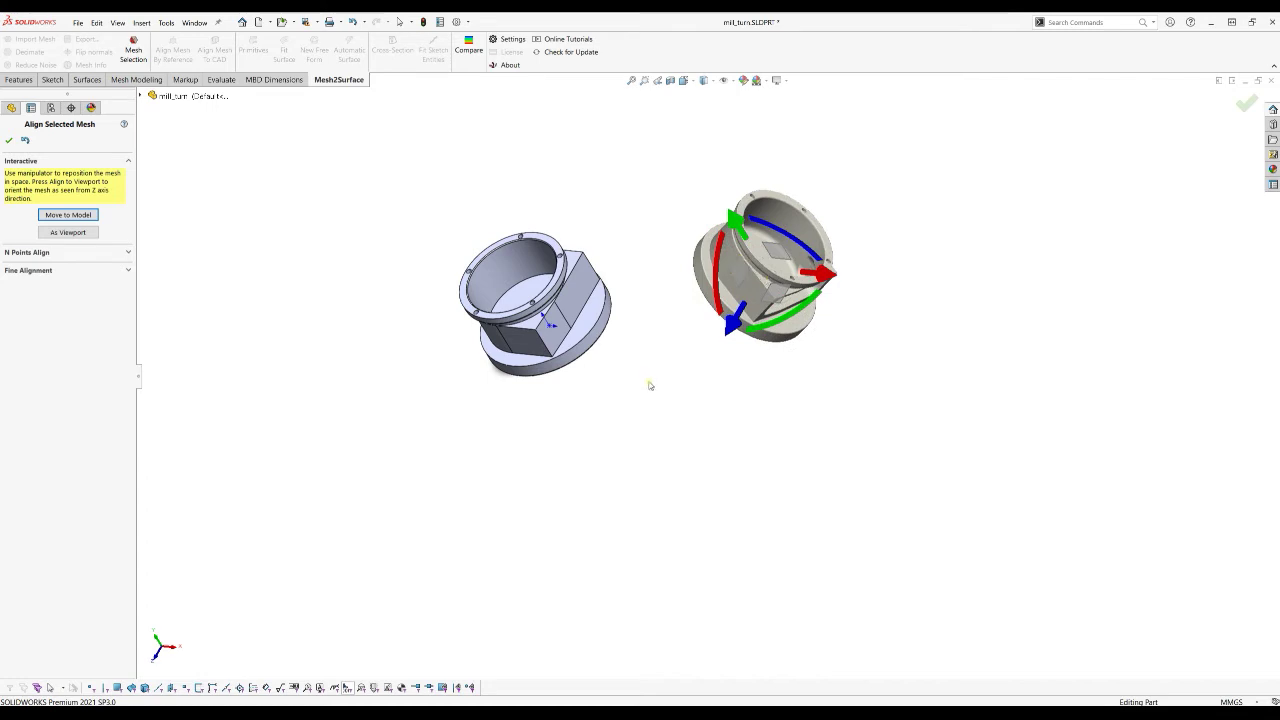
ctrl+middle_drag(660, 371, 666, 426)
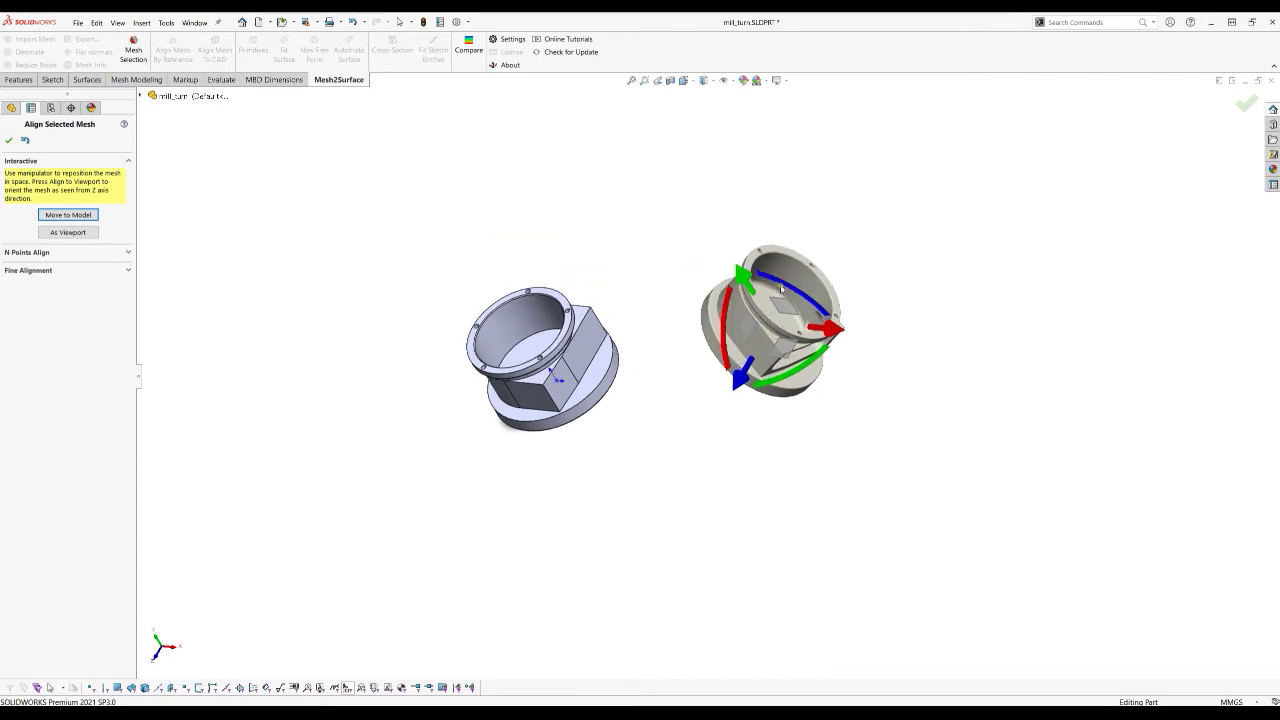
drag(781, 289, 742, 272)
drag(675, 308, 675, 310)
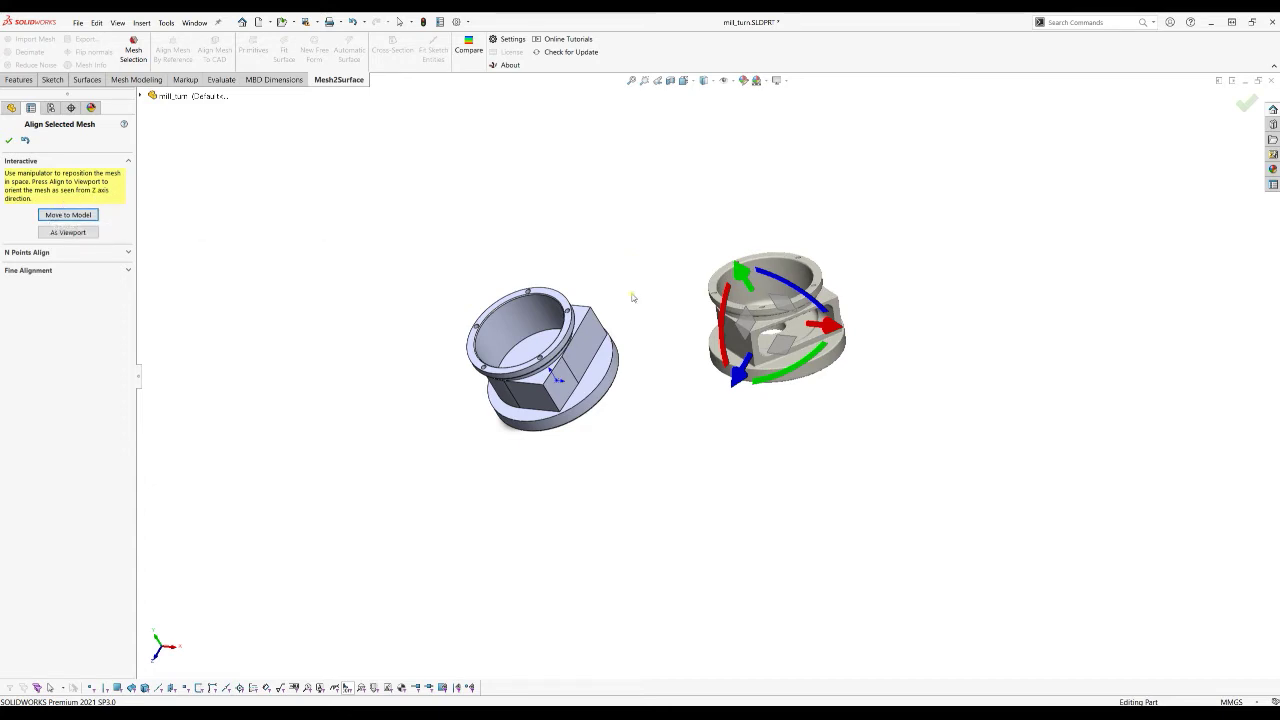
scroll(637, 287, down, 2)
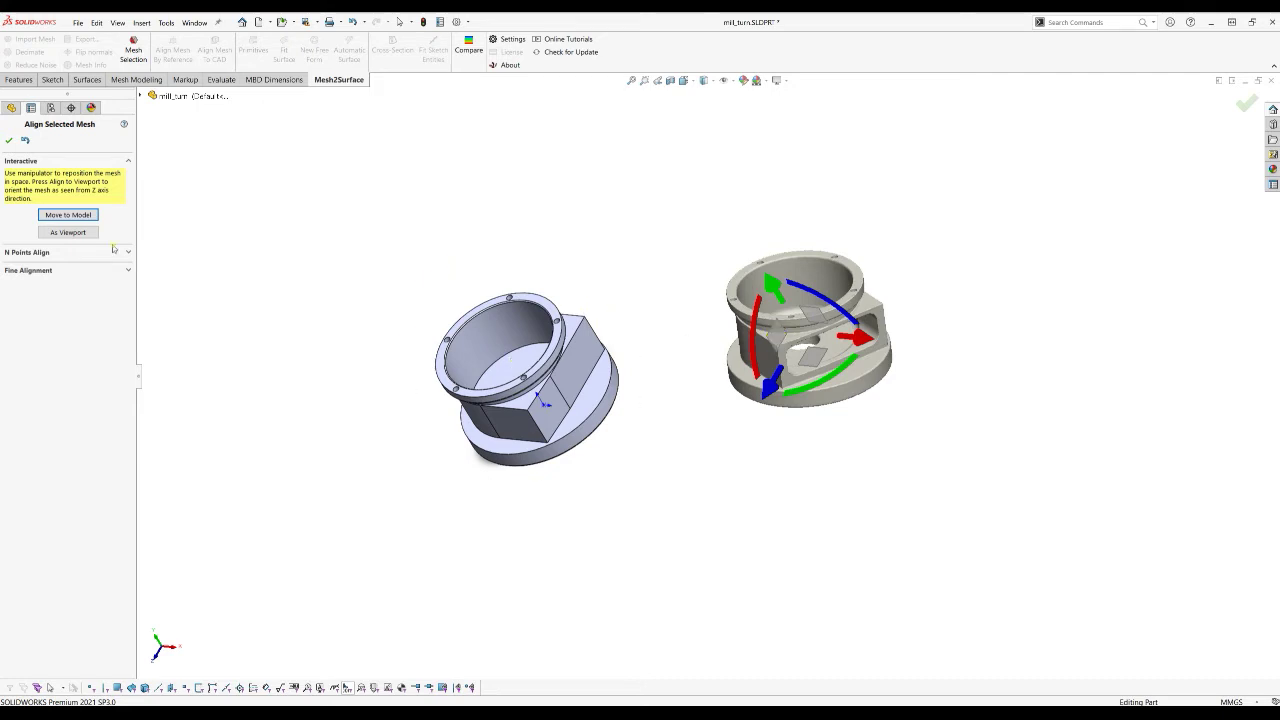
click(68, 214)
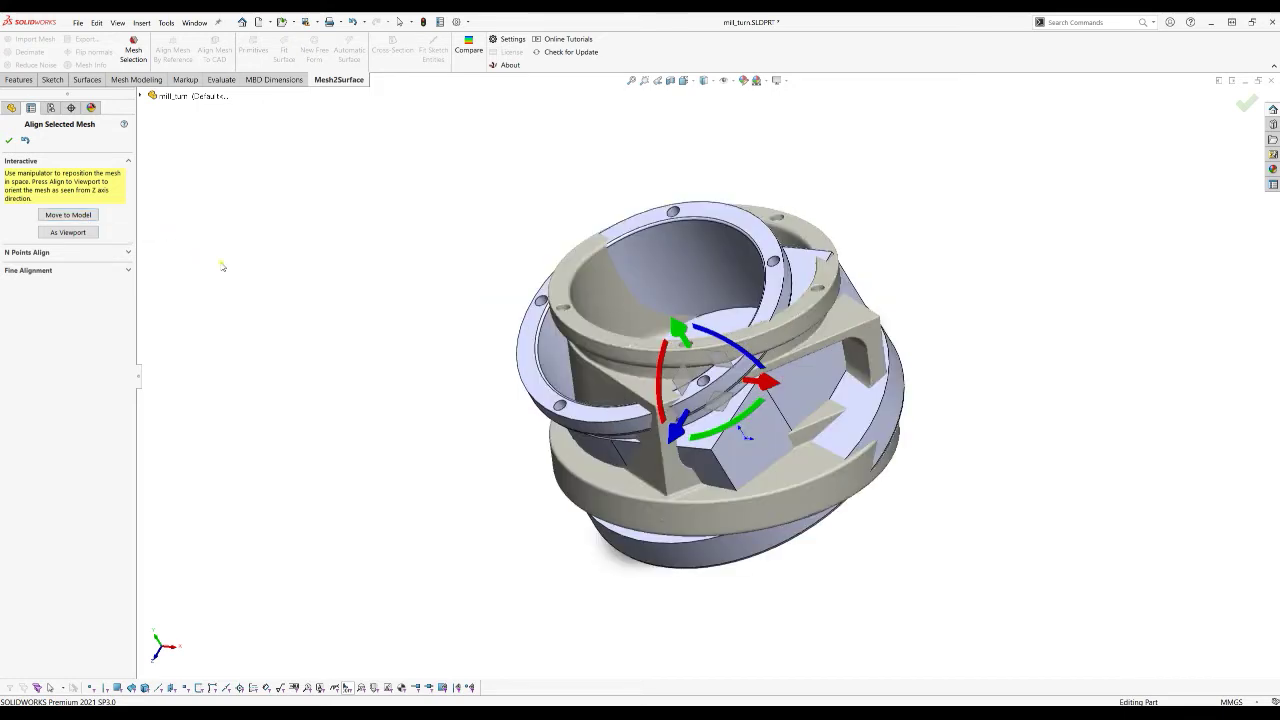
Step: Shift the mesh against the part and tilt it upright to match the CAD bore axis
key(Down)
key(Down)
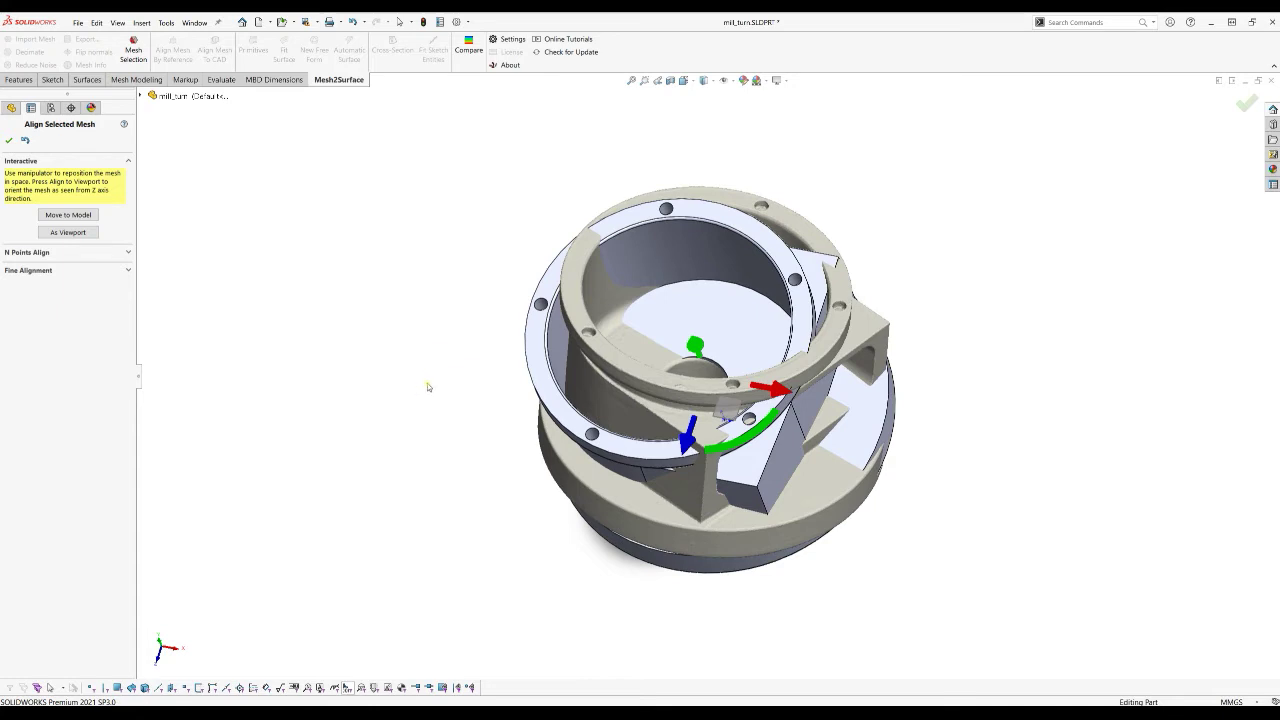
drag(736, 404, 797, 389)
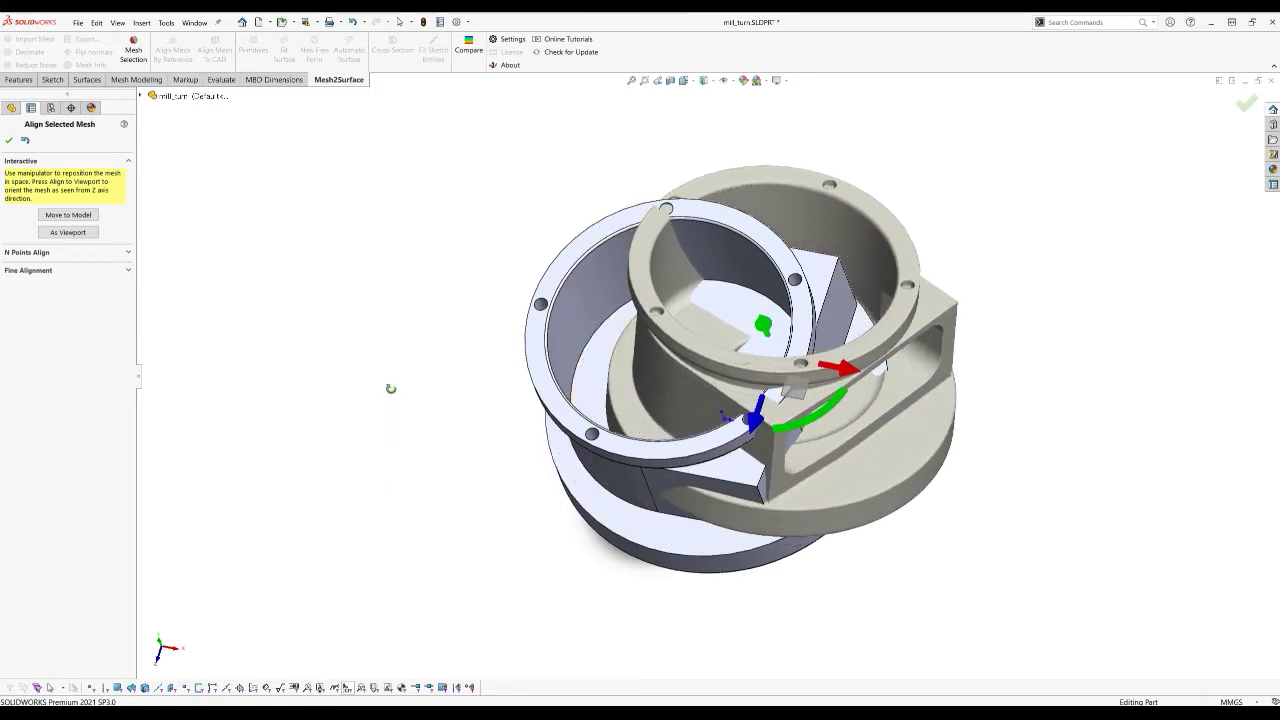
middle_drag(386, 386, 443, 380)
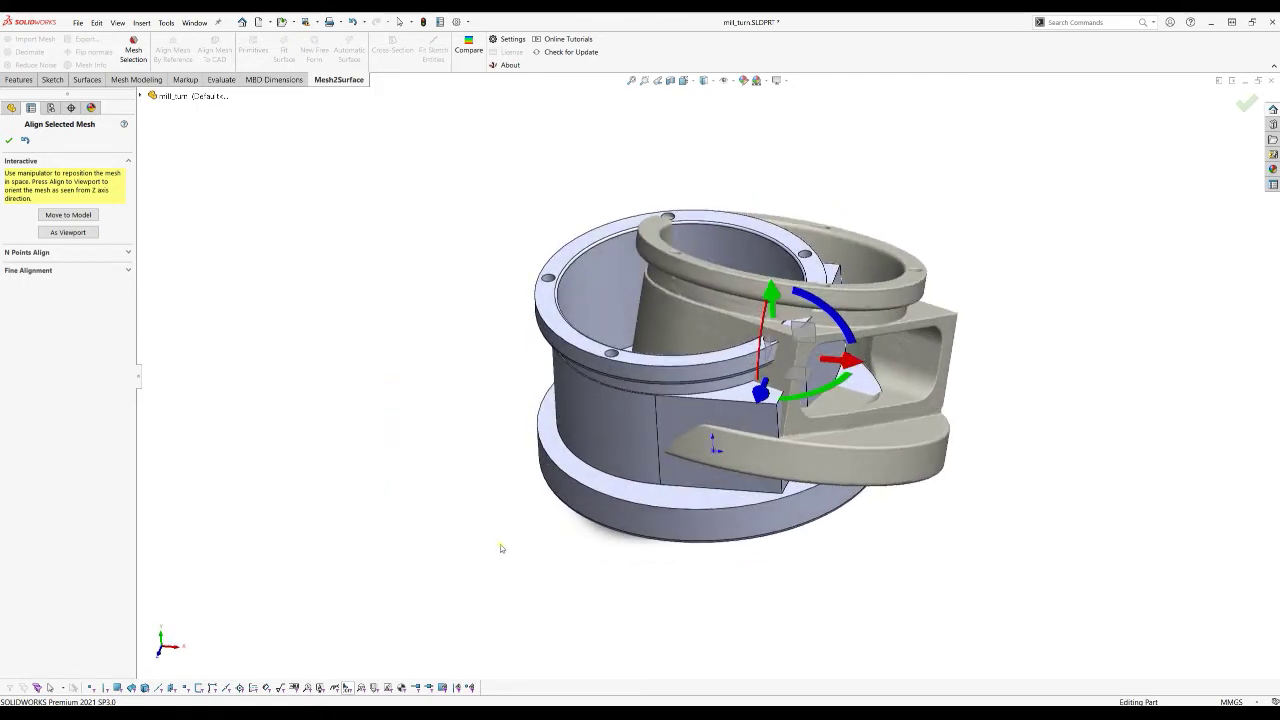
middle_drag(501, 547, 414, 503)
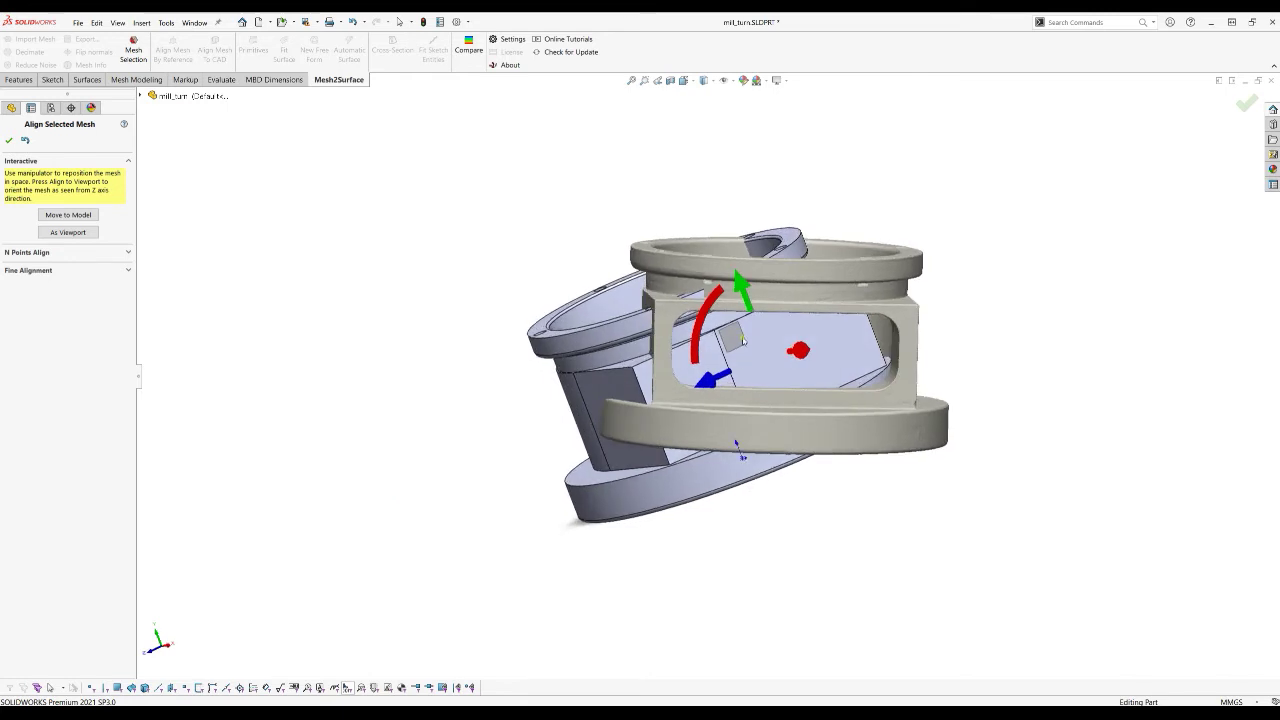
drag(707, 311, 698, 348)
middle_drag(698, 348, 590, 325)
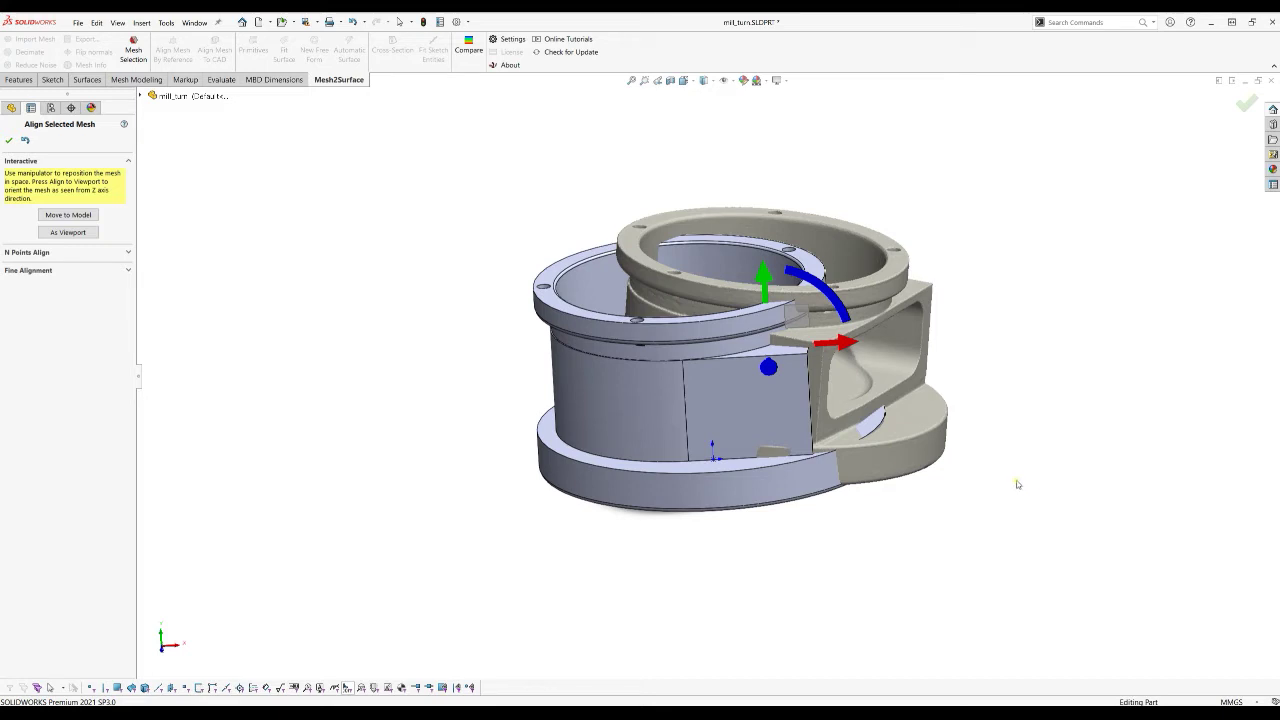
Step: In Front view, slide the mesh to the right, clear of the CAD part
click(689, 82)
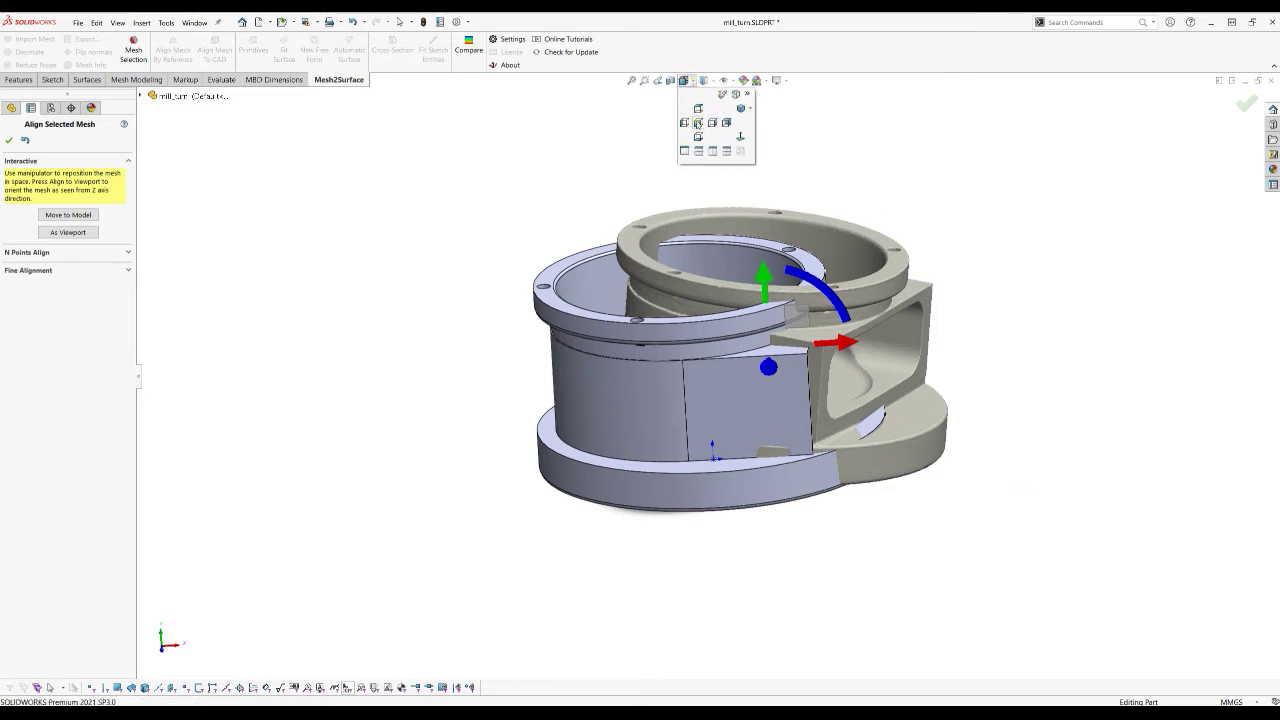
click(698, 122)
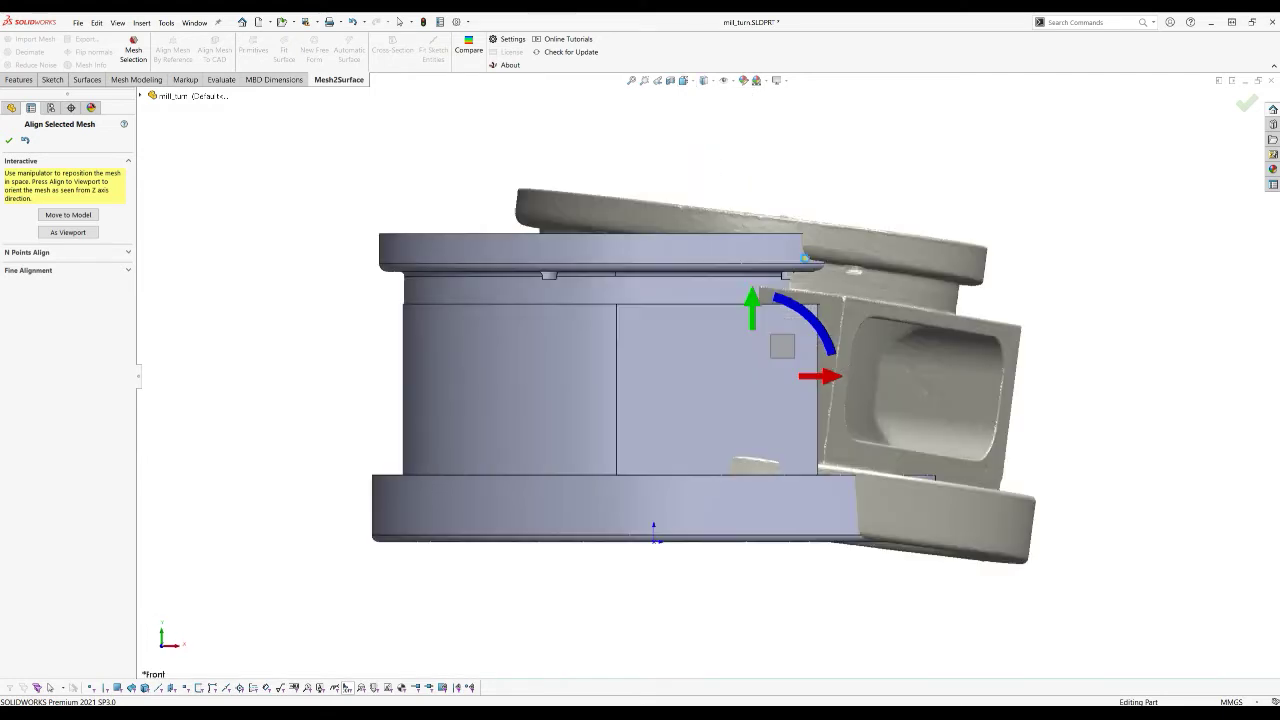
drag(781, 350, 932, 337)
scroll(932, 337, up, 3)
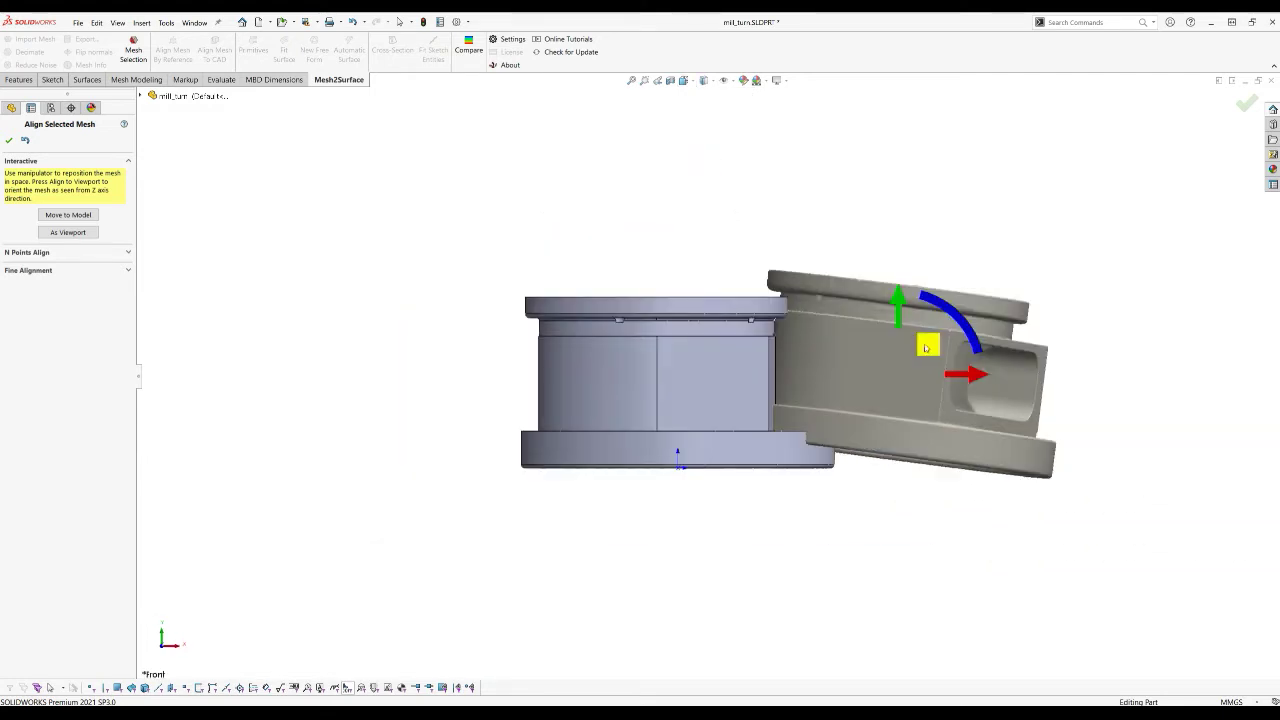
drag(932, 341, 1053, 350)
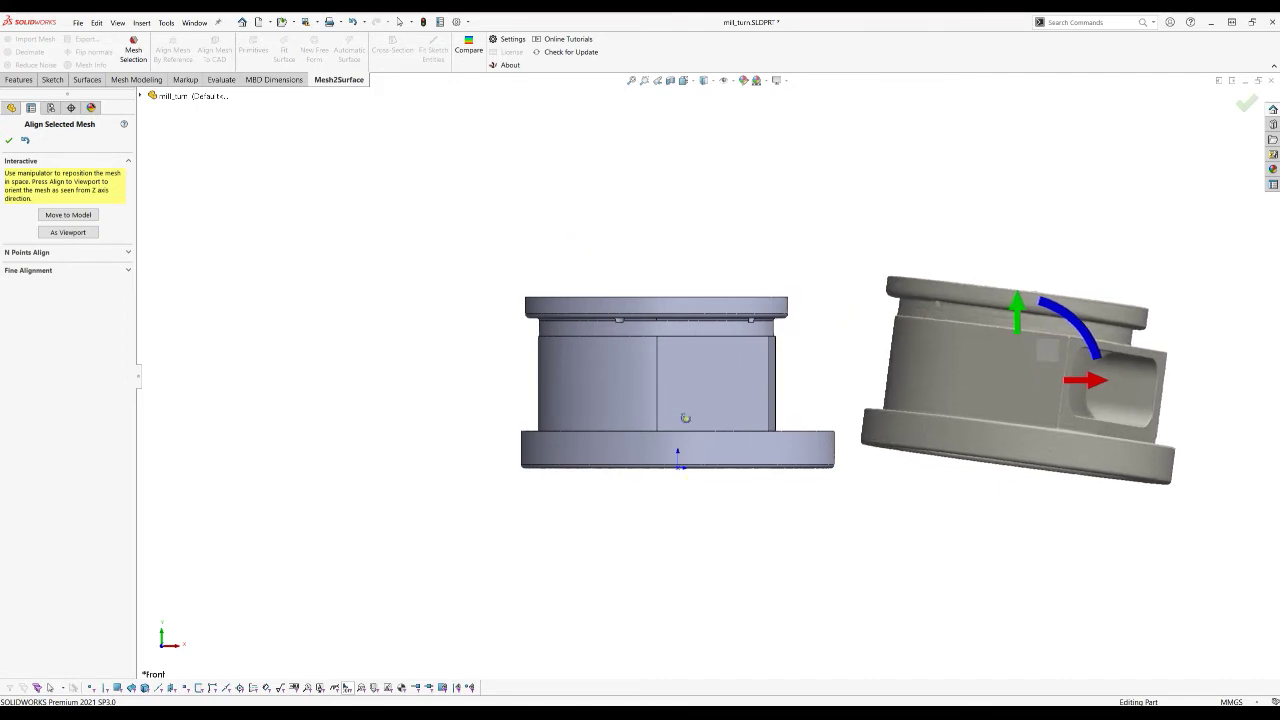
Step: Orbit to inspect both parts, then square the mesh to the current view direction
middle_drag(686, 418, 684, 403)
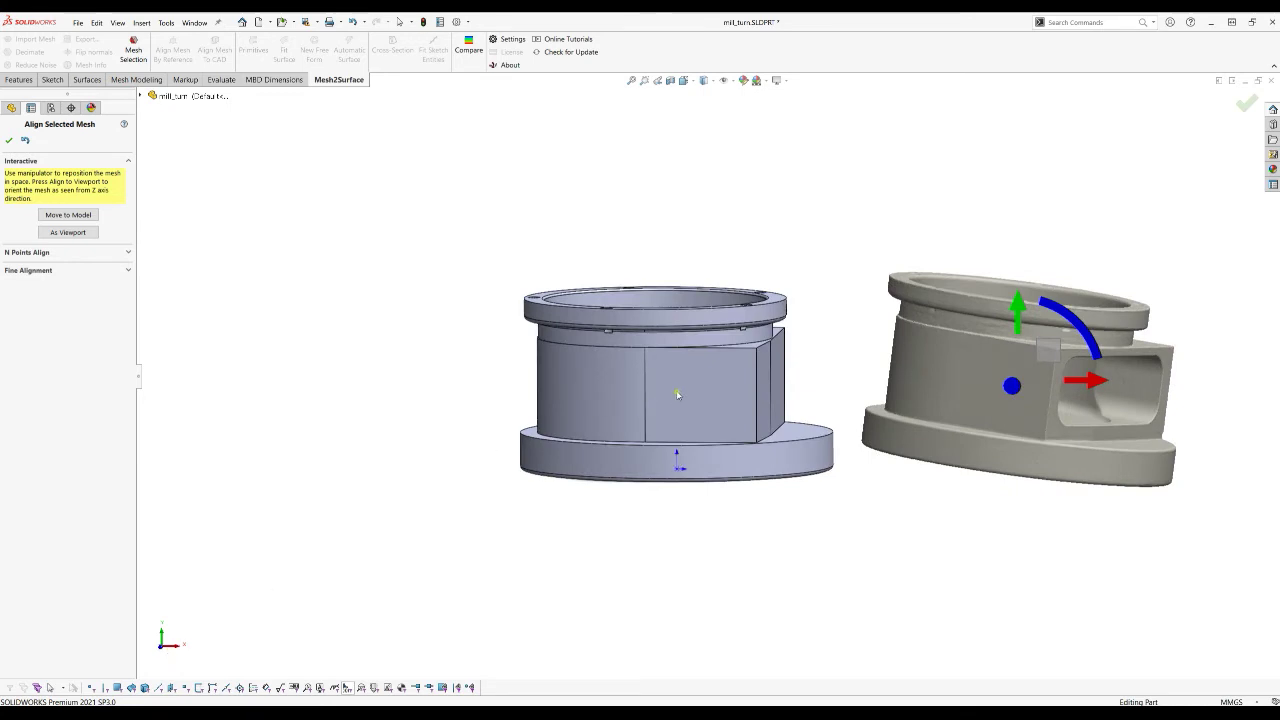
middle_drag(626, 511, 810, 468)
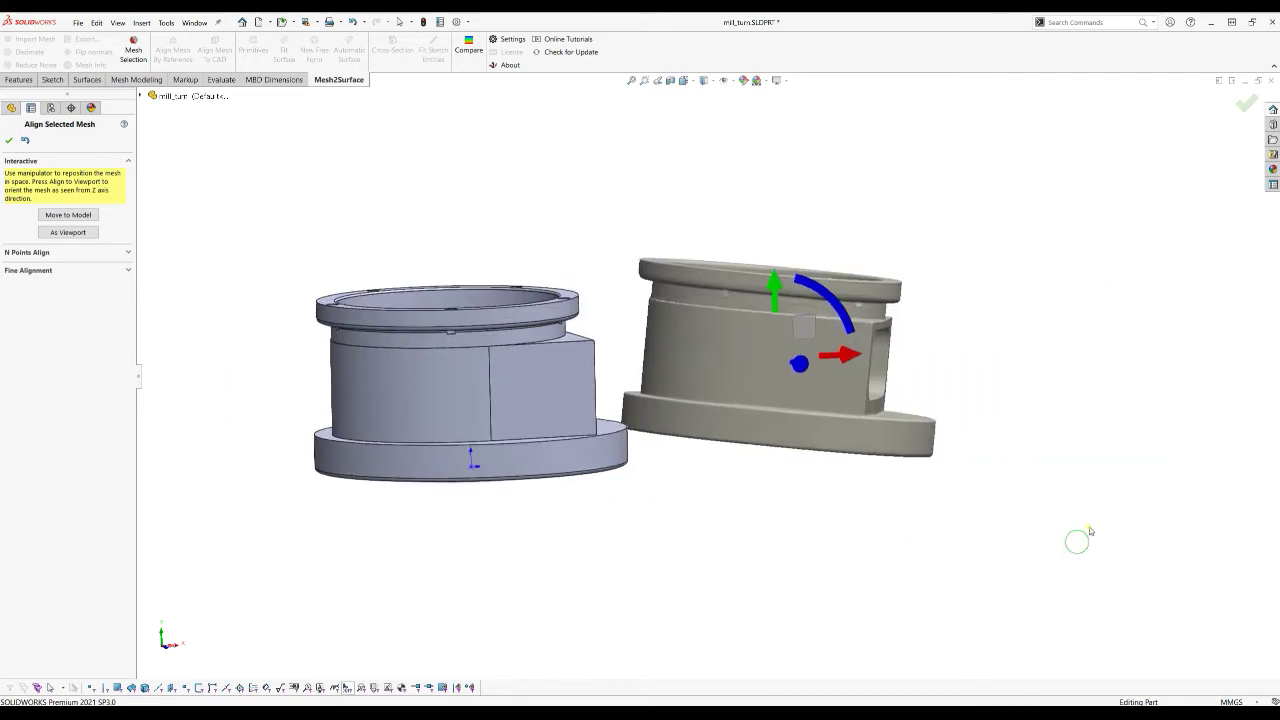
mouse_move(1090, 532)
middle_down()
mouse_move(1094, 514)
mouse_move(1077, 520)
middle_up()
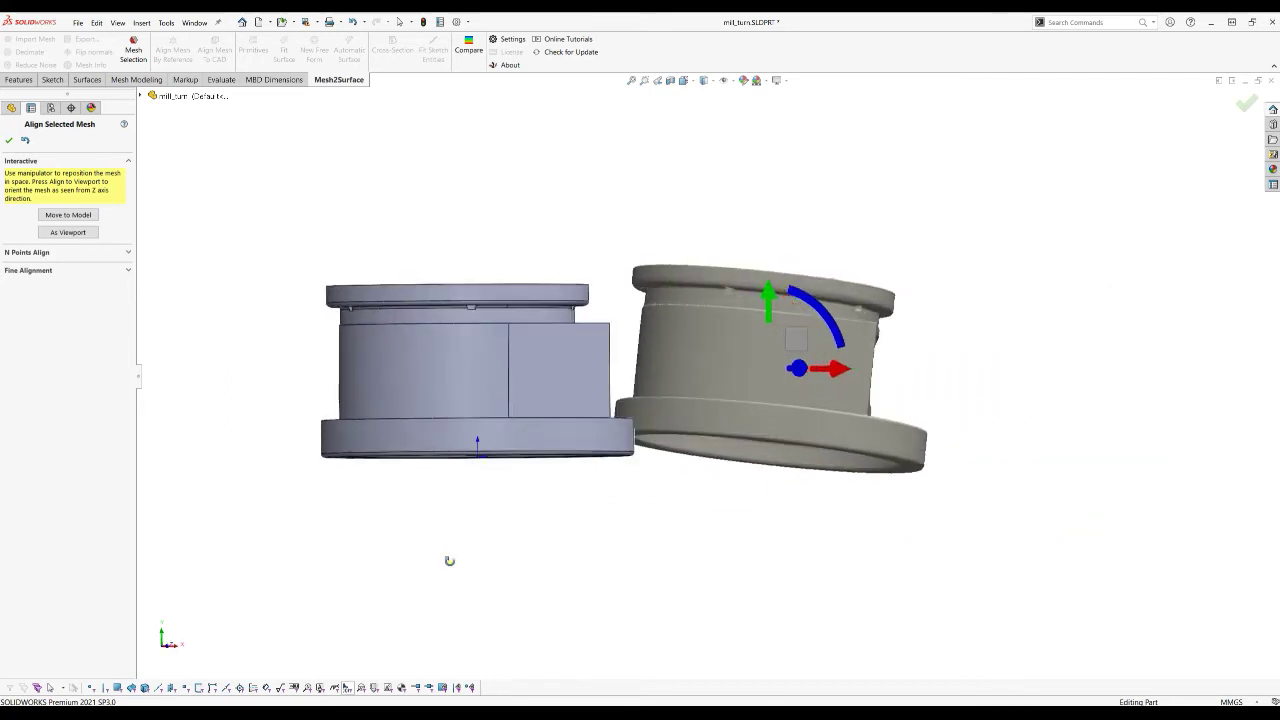
mouse_move(449, 560)
middle_down()
mouse_move(509, 537)
mouse_move(466, 580)
mouse_move(449, 563)
middle_up()
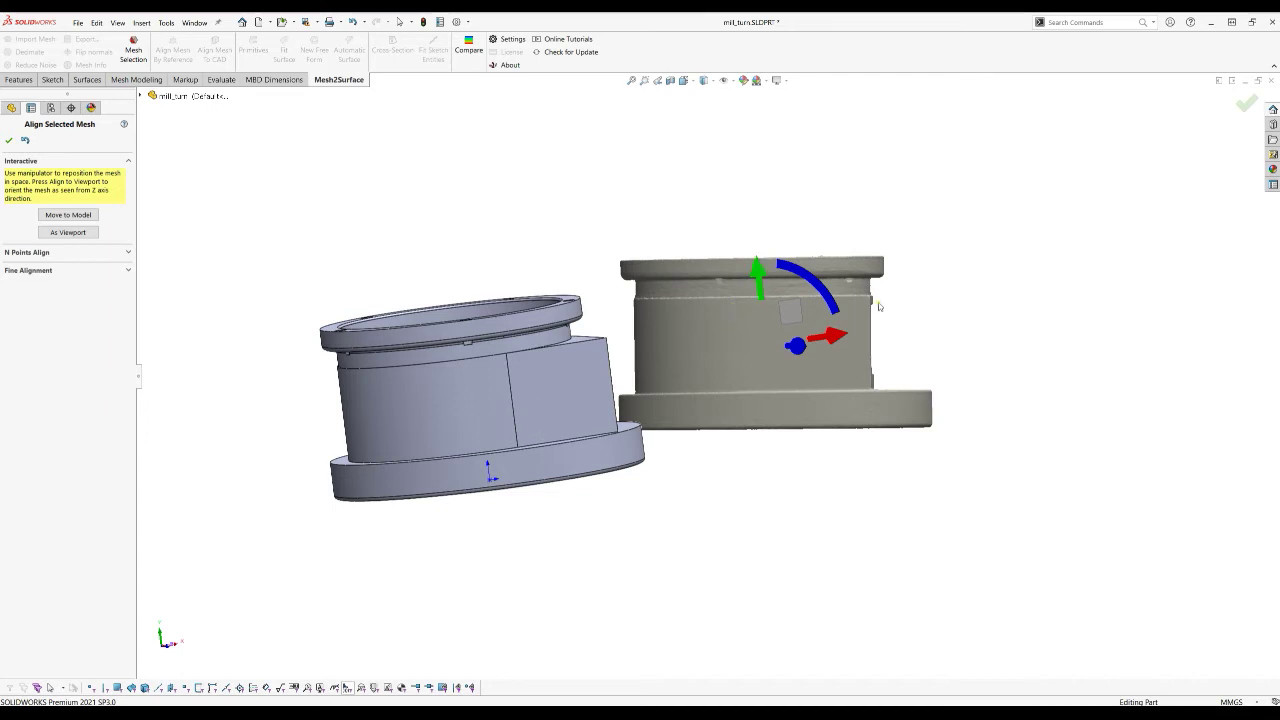
scroll(900, 300, down, 1)
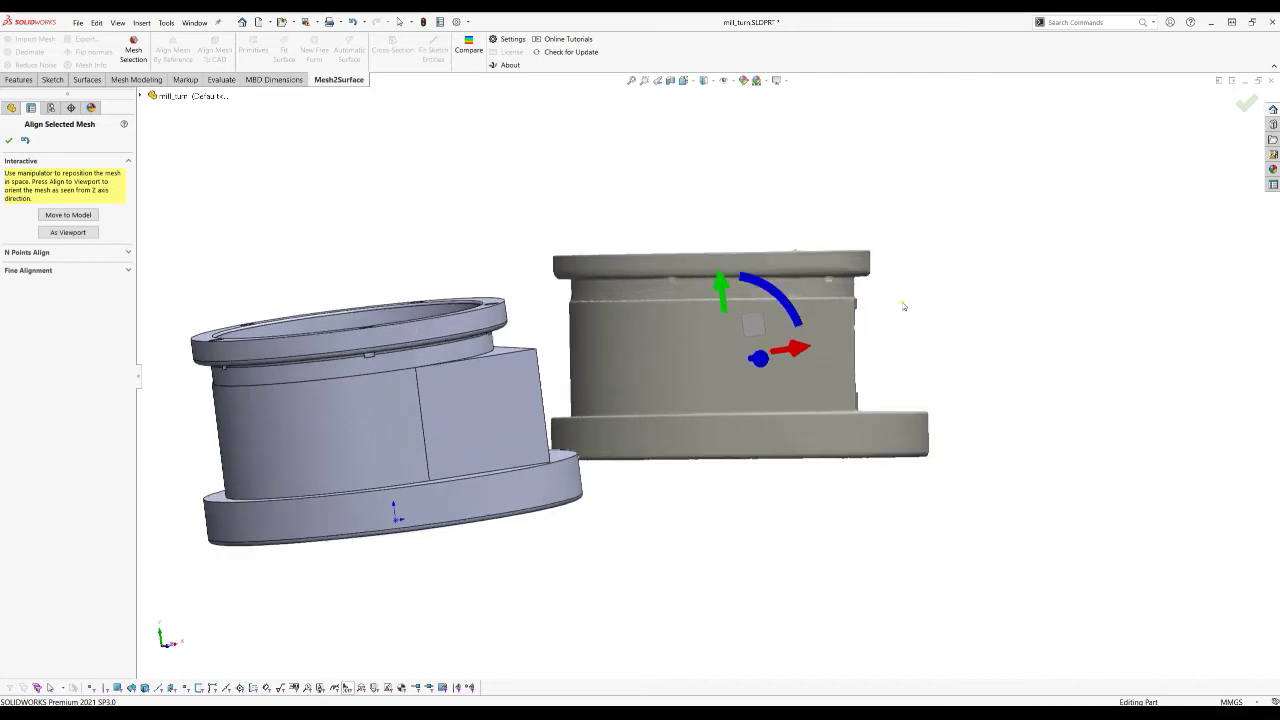
click(68, 232)
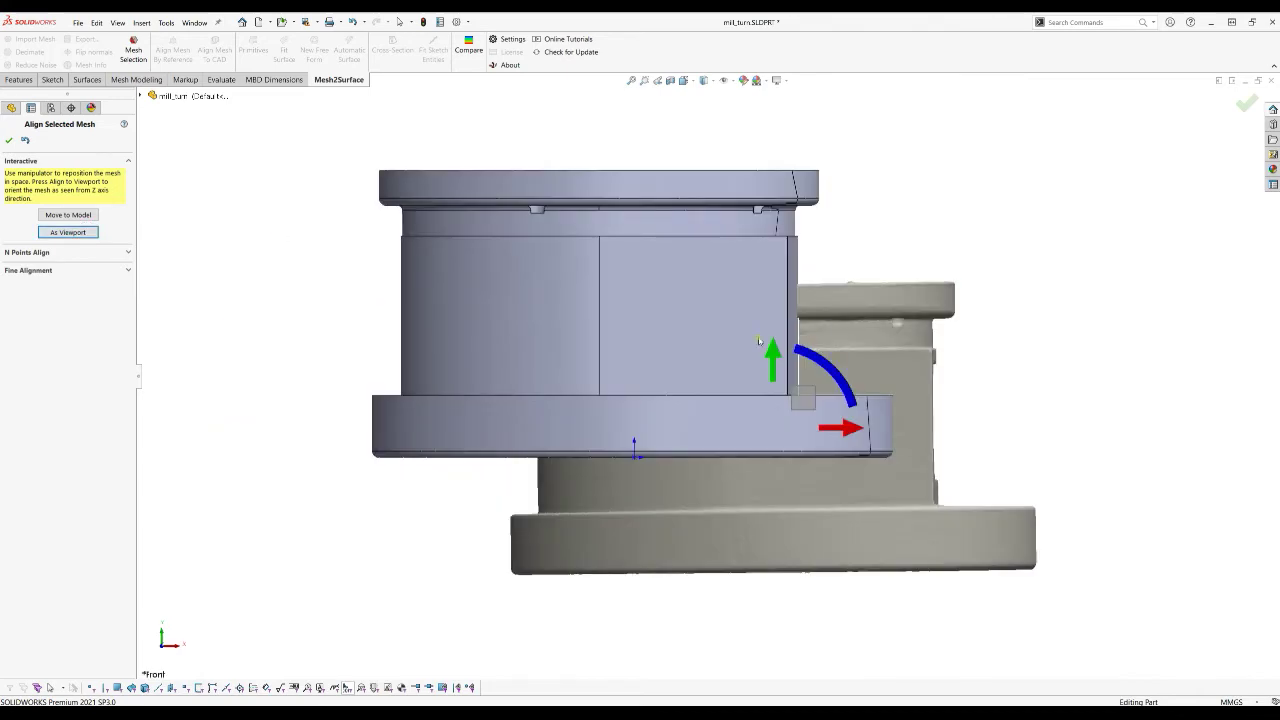
Step: Move the mesh along its Y and Z axes to stand level beside the CAD part
middle_drag(808, 328, 626, 333)
scroll(678, 283, up, 3)
middle_drag(678, 283, 673, 401)
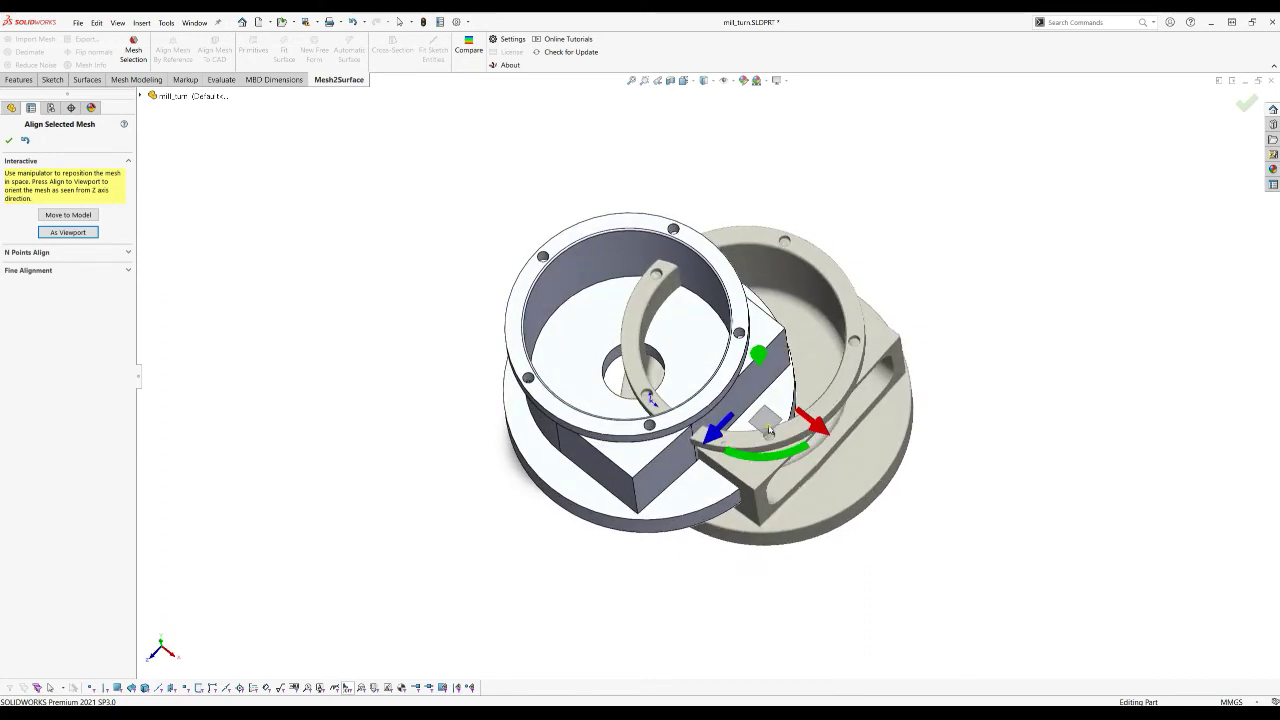
drag(758, 414, 905, 240)
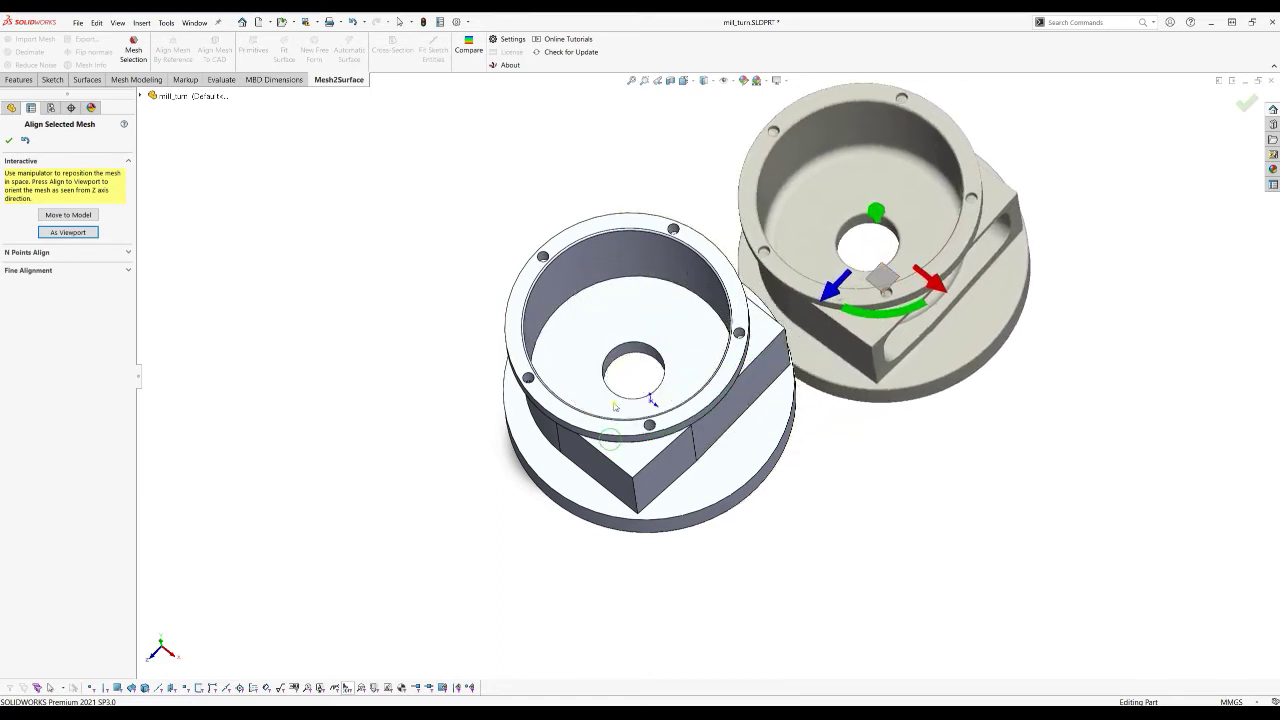
middle_drag(616, 405, 612, 352)
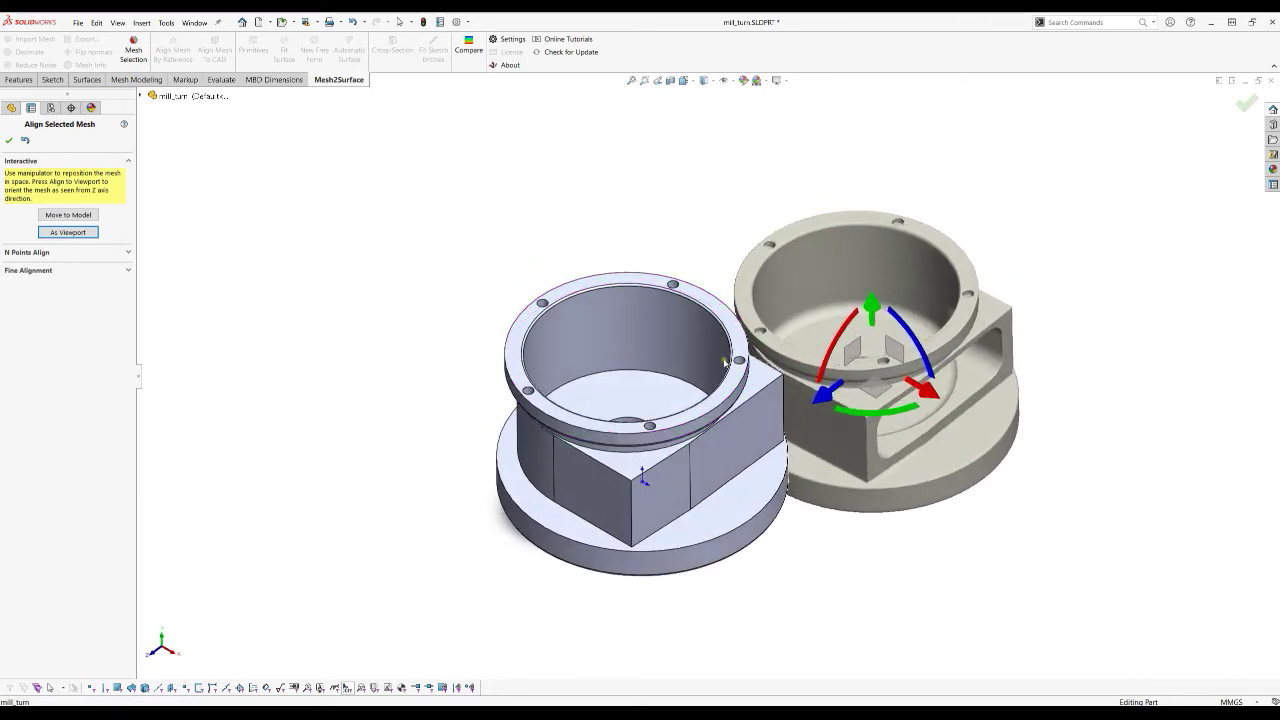
drag(874, 314, 873, 262)
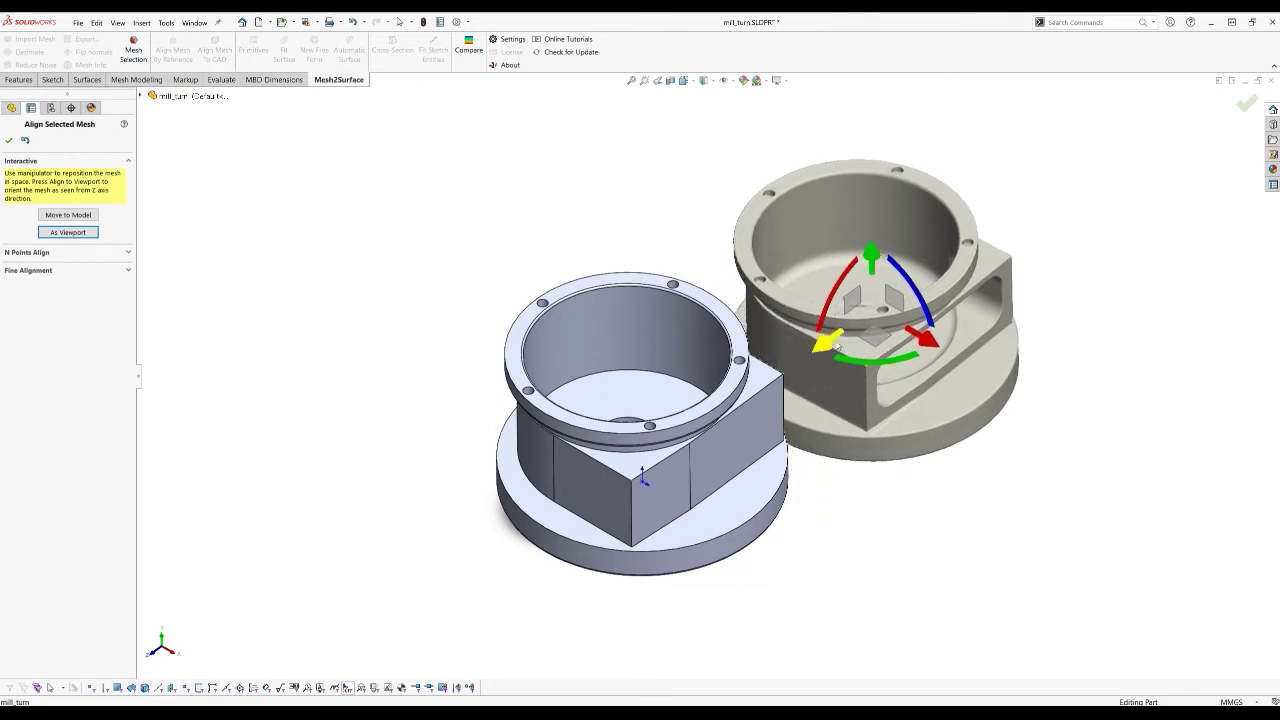
drag(836, 346, 872, 320)
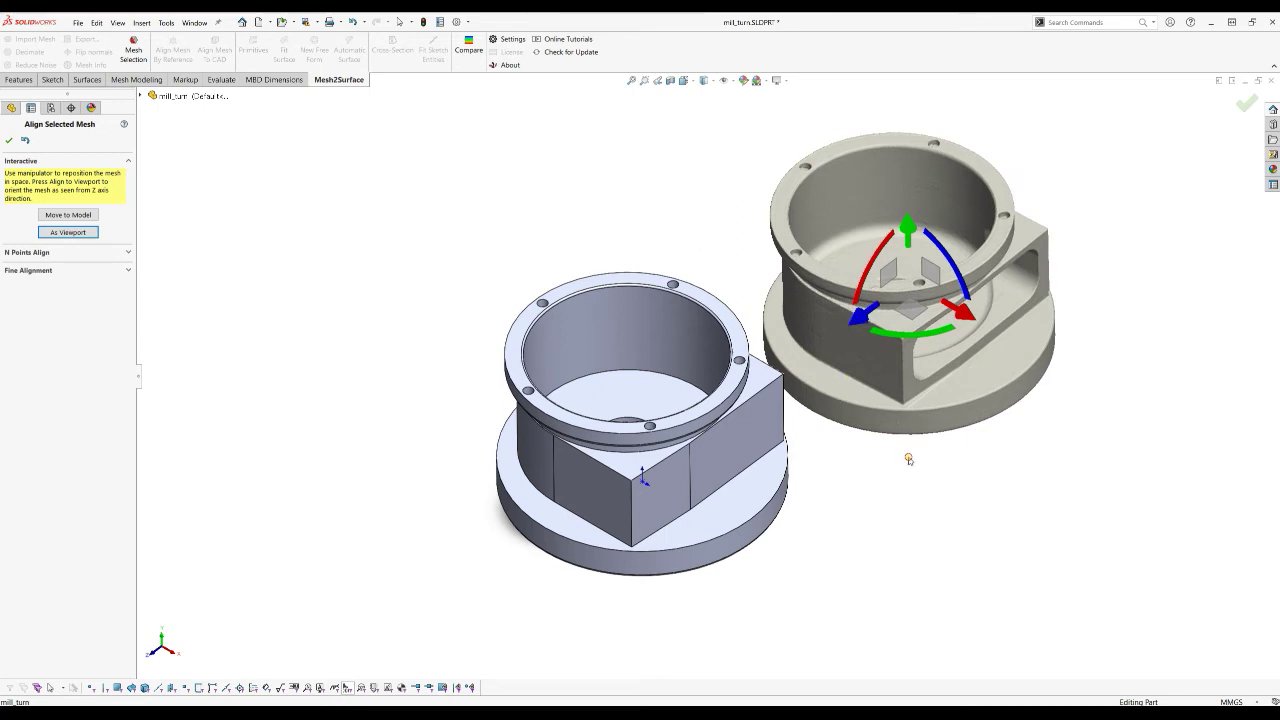
mouse_move(789, 529)
middle_down()
mouse_move(745, 487)
mouse_move(770, 514)
middle_up()
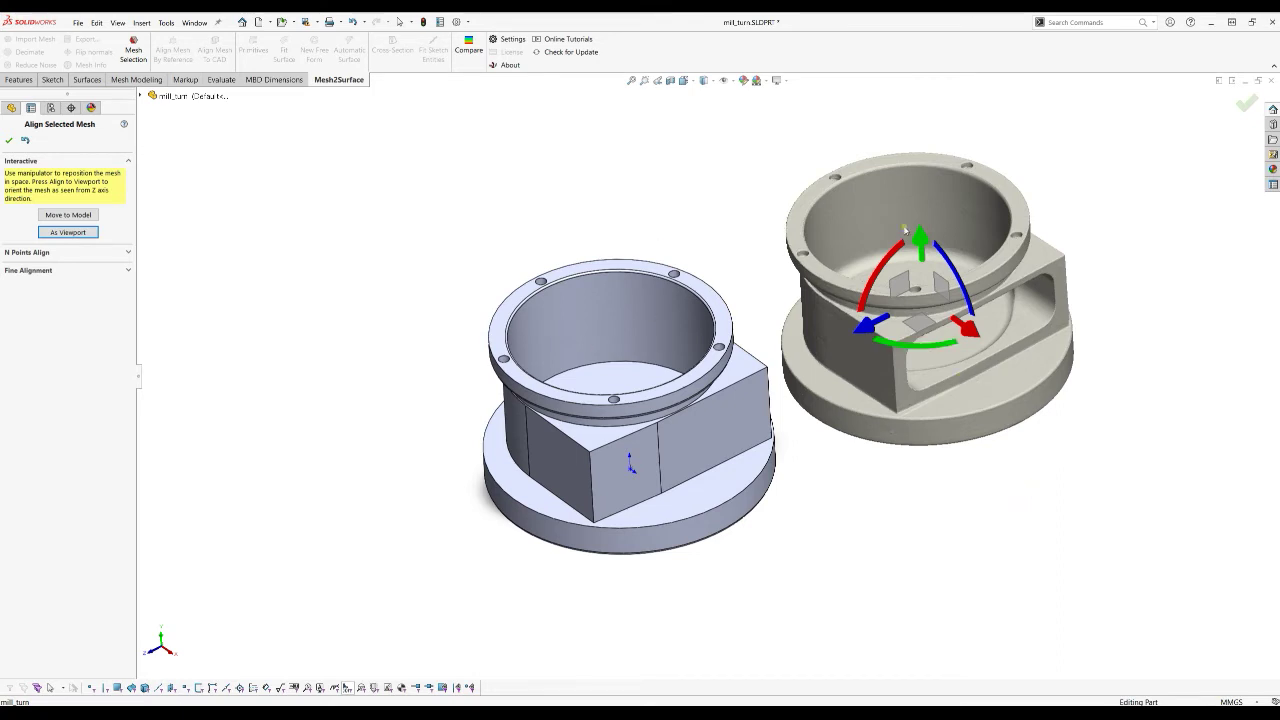
ctrl+middle_drag(798, 249, 741, 250)
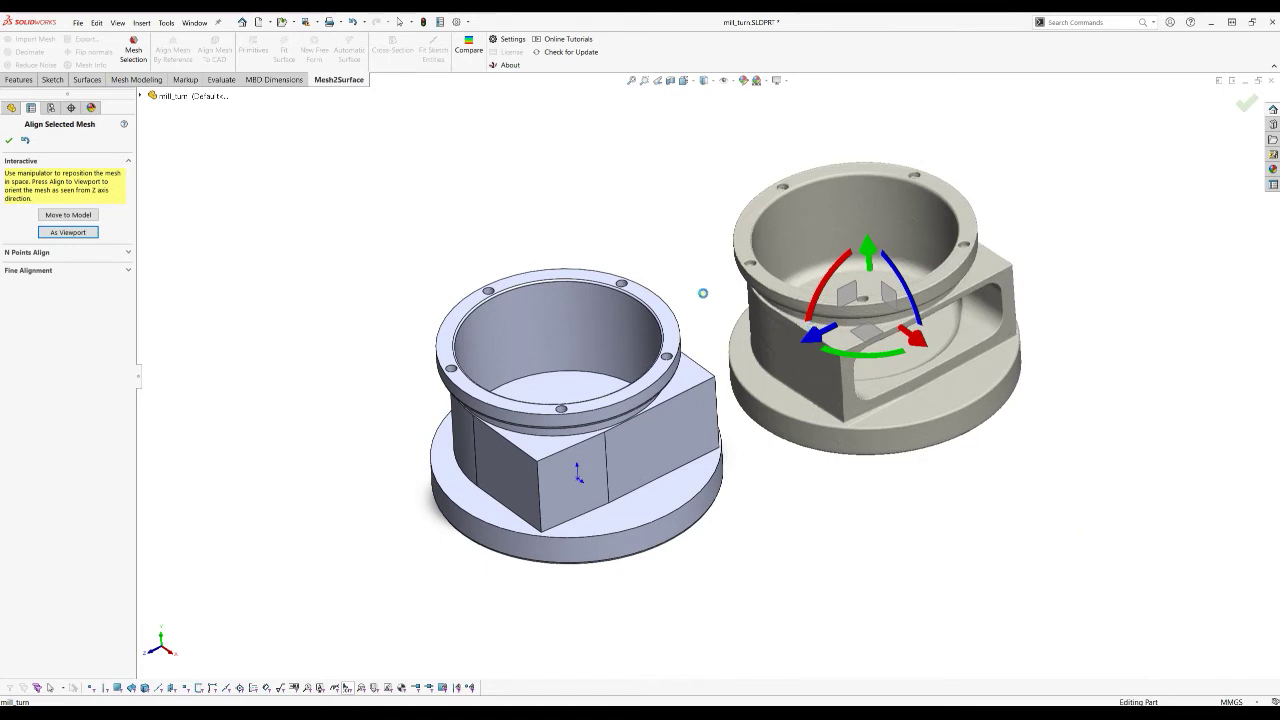
click(50, 256)
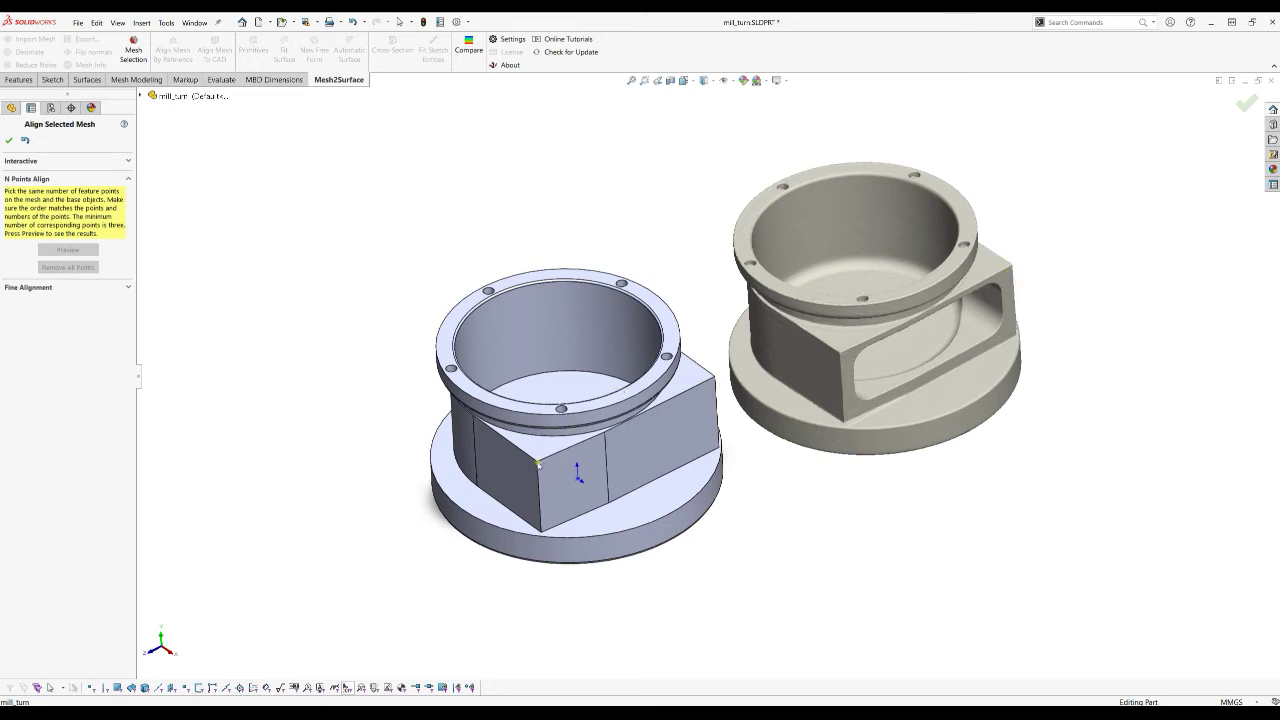
Step: Pick point pairs 1–3 on matching corners of the CAD part and the mesh
click(537, 462)
click(842, 353)
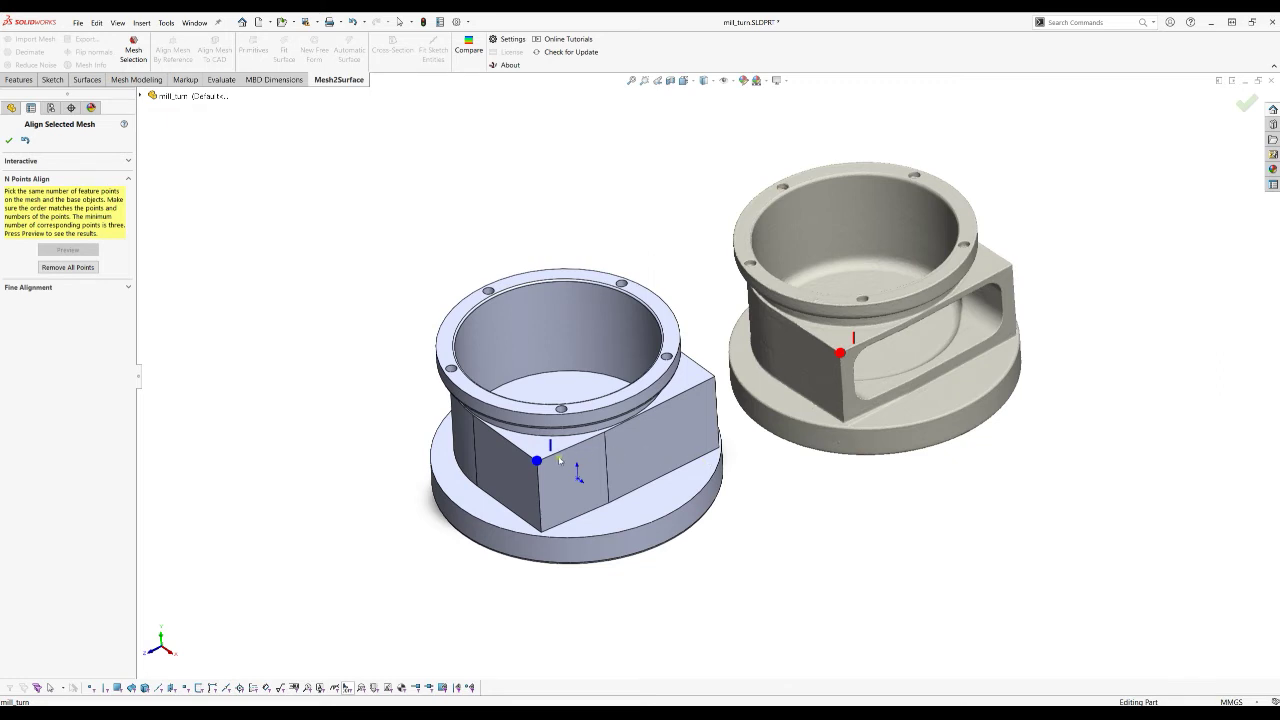
click(709, 380)
click(1009, 267)
click(847, 422)
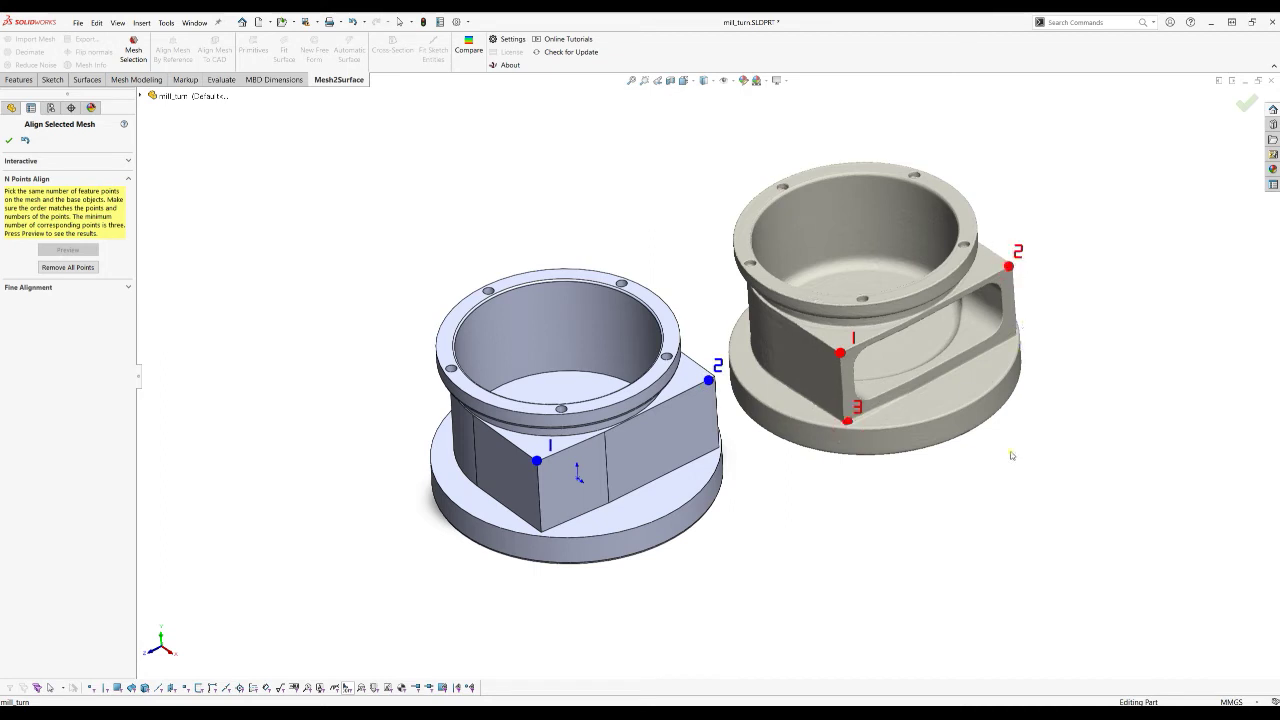
click(542, 531)
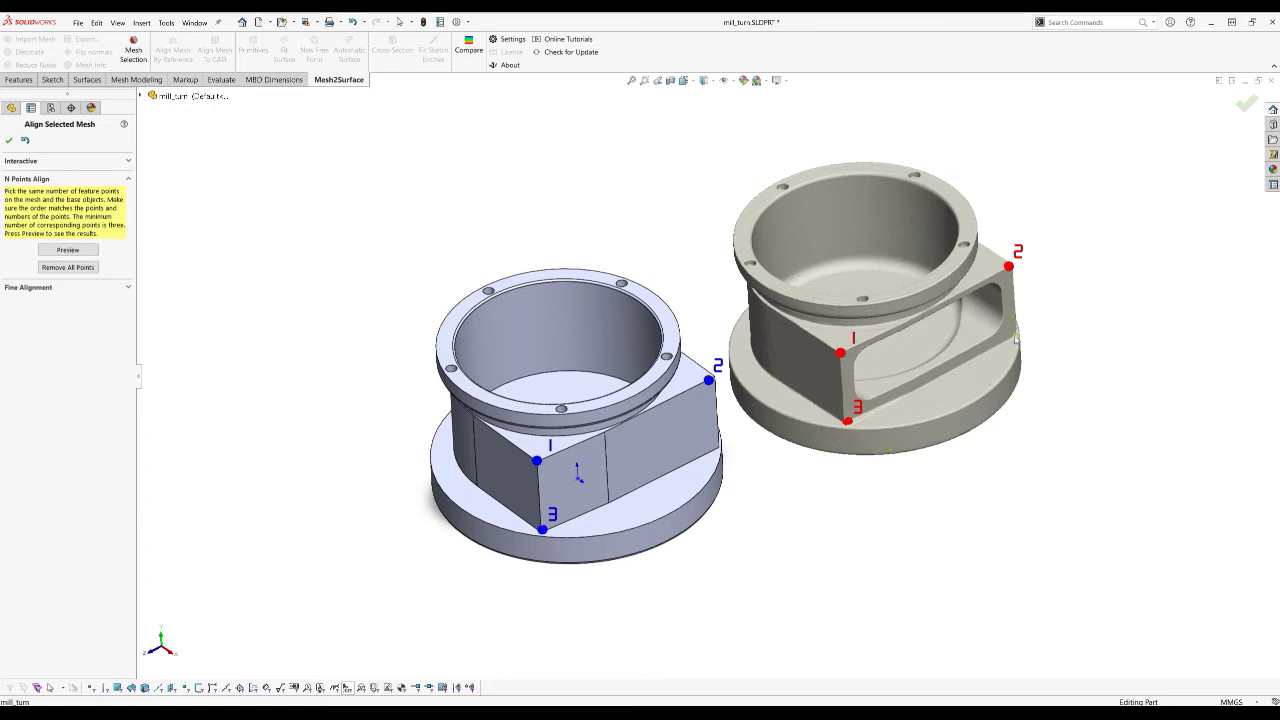
Step: Add point pair 4 on the right edges, re-picking the misplaced CAD point, and preview
click(1015, 336)
click(716, 445)
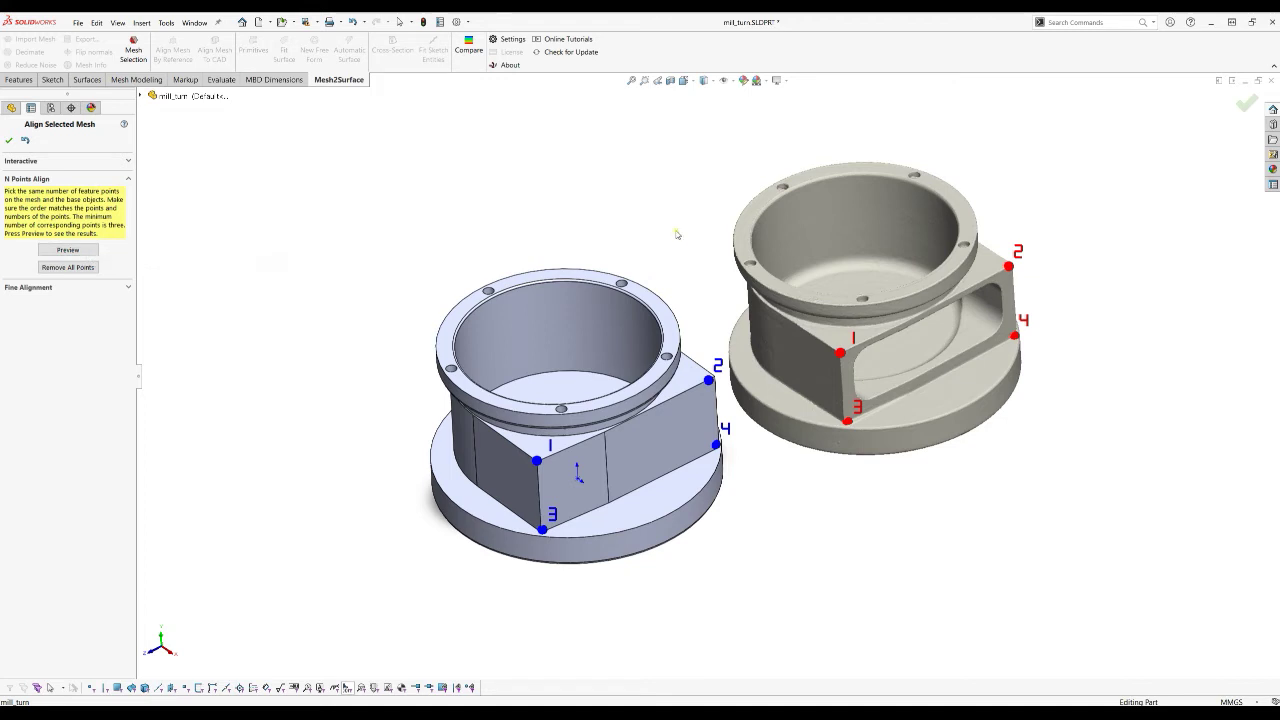
click(26, 141)
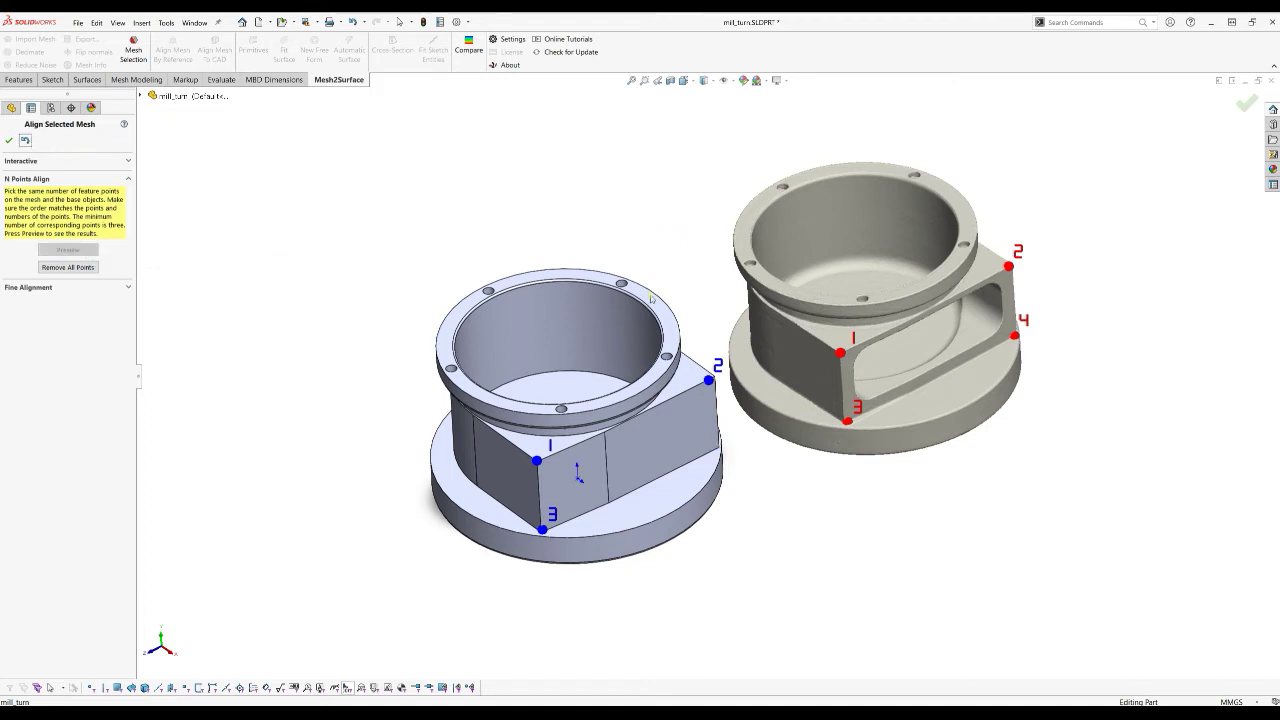
middle_drag(703, 447, 712, 449)
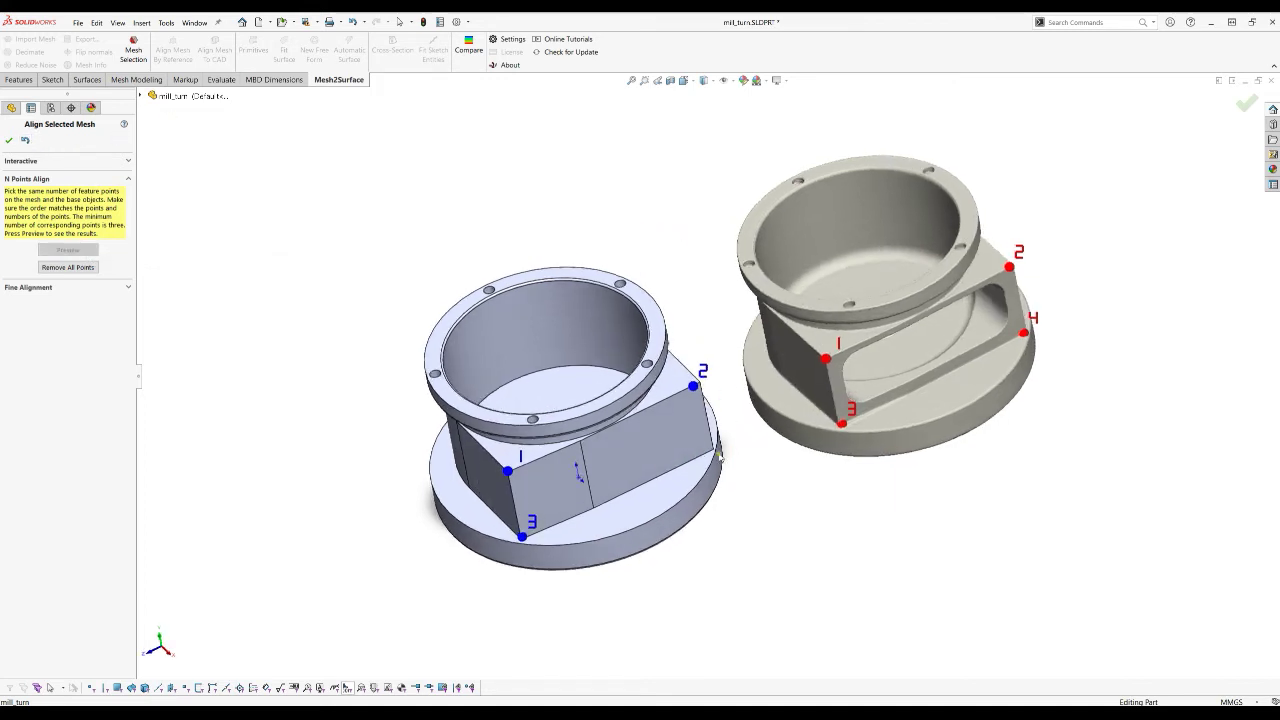
click(712, 448)
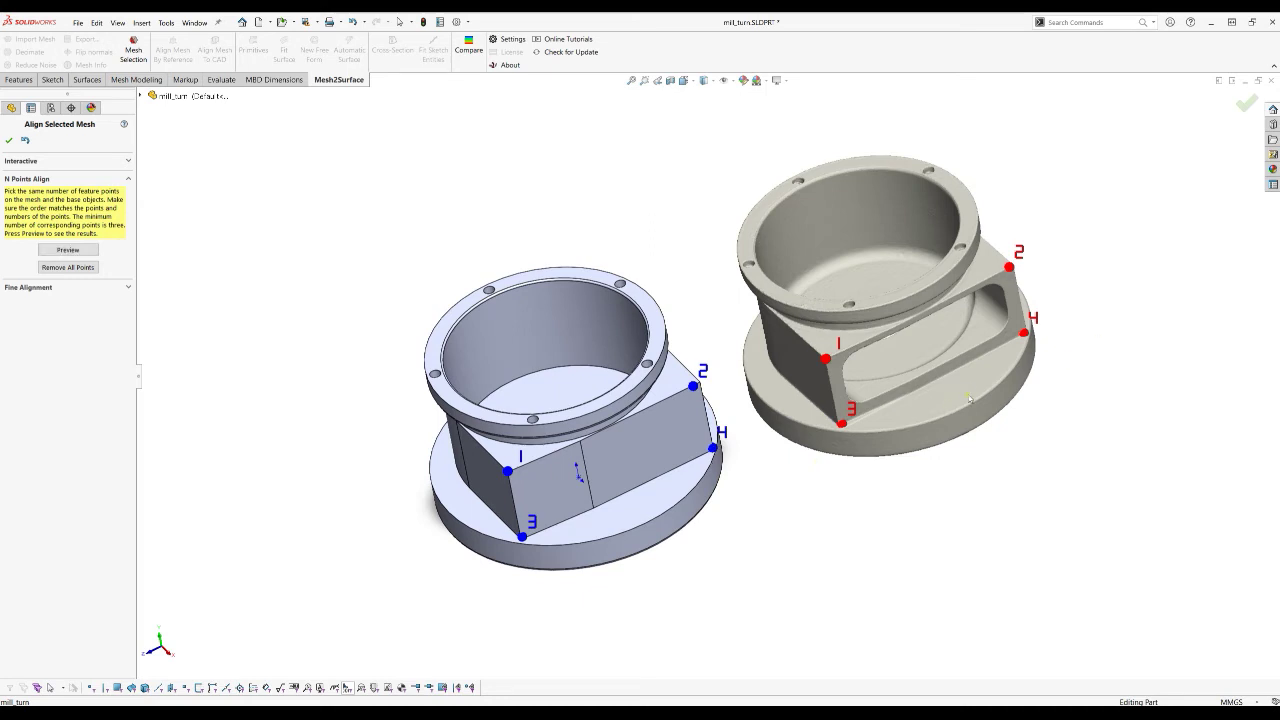
click(68, 249)
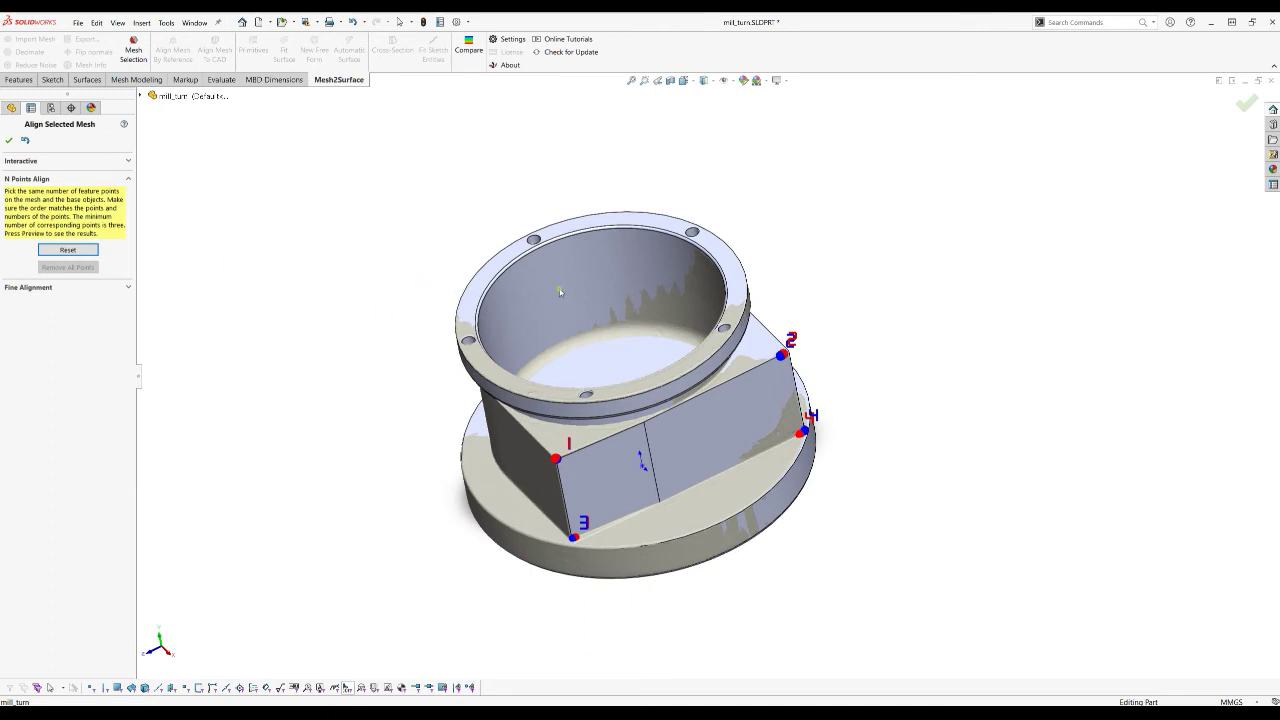
Step: Undo the alignment preview and tilt both parts to reveal the bore's bottom hole
click(68, 250)
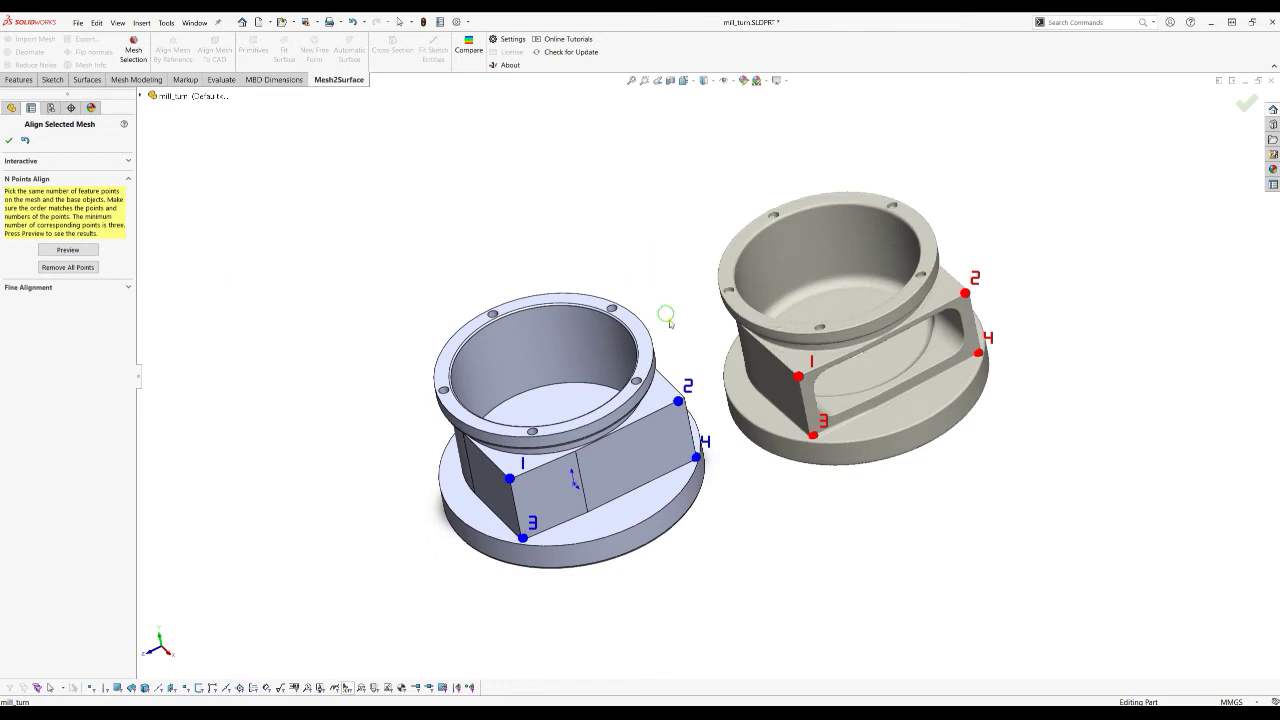
mouse_move(666, 317)
middle_down()
mouse_move(683, 320)
mouse_move(682, 308)
middle_up()
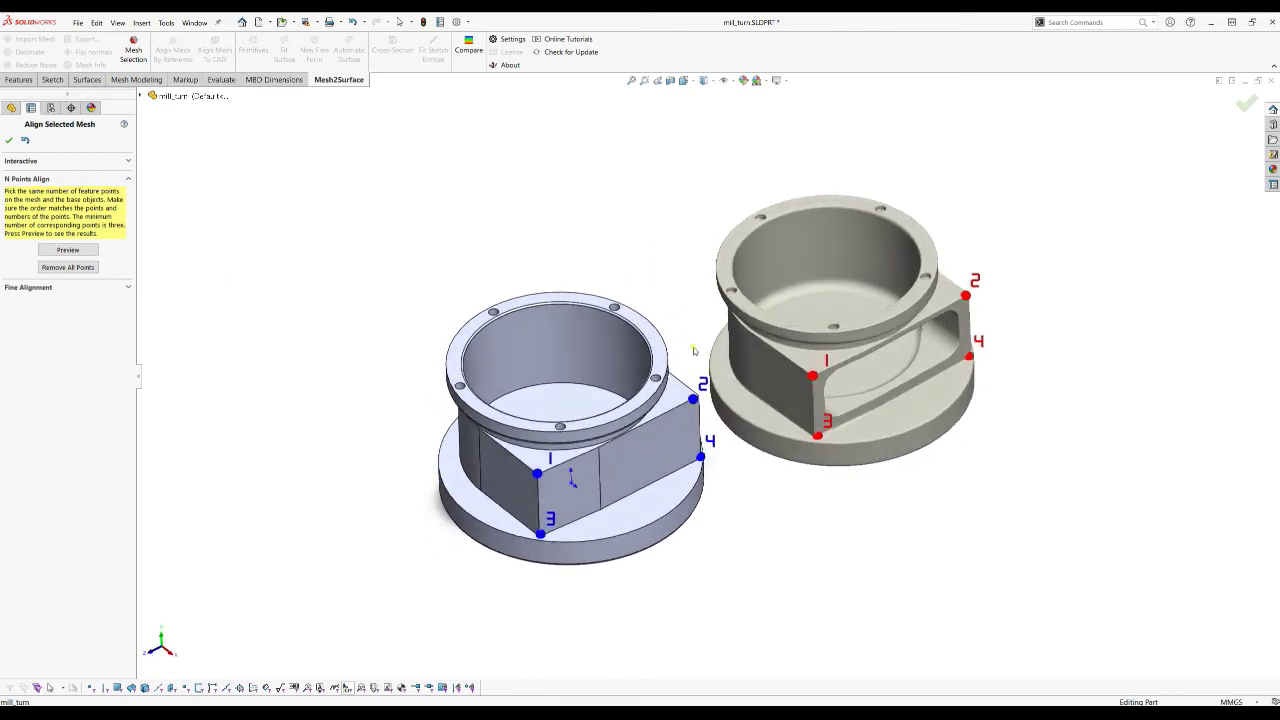
scroll(690, 346, up, 2)
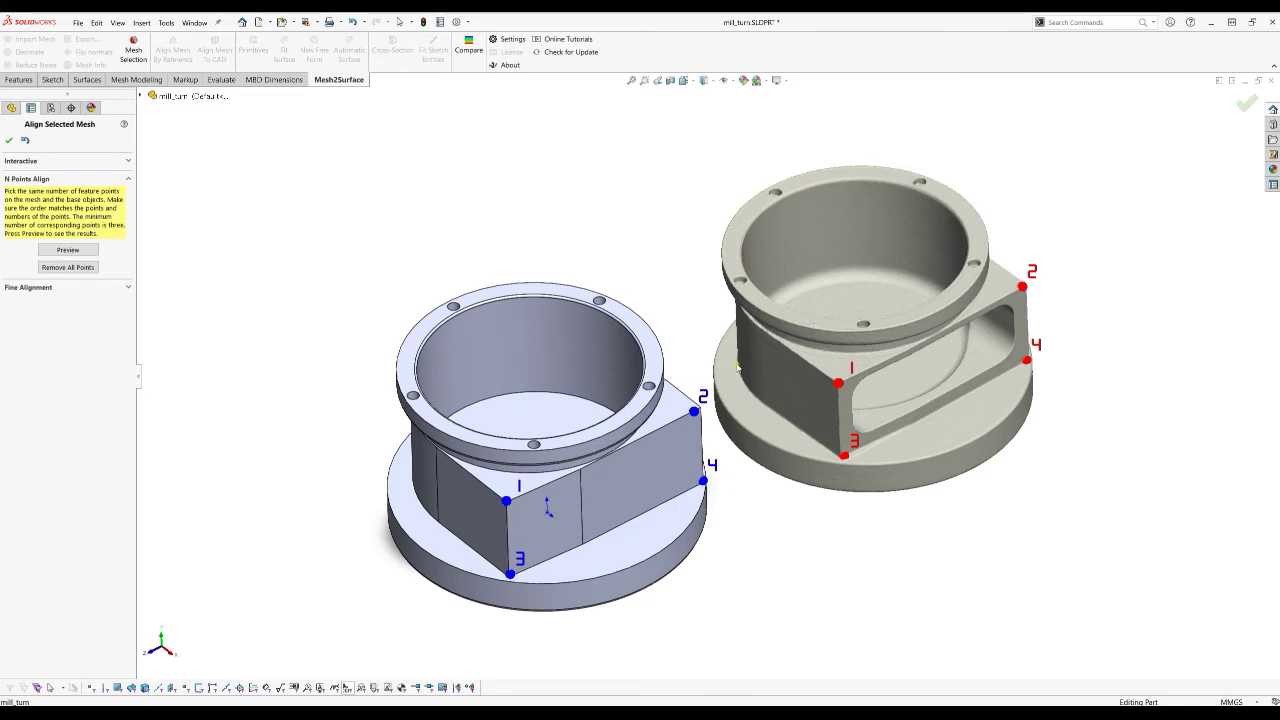
middle_drag(737, 368, 745, 396)
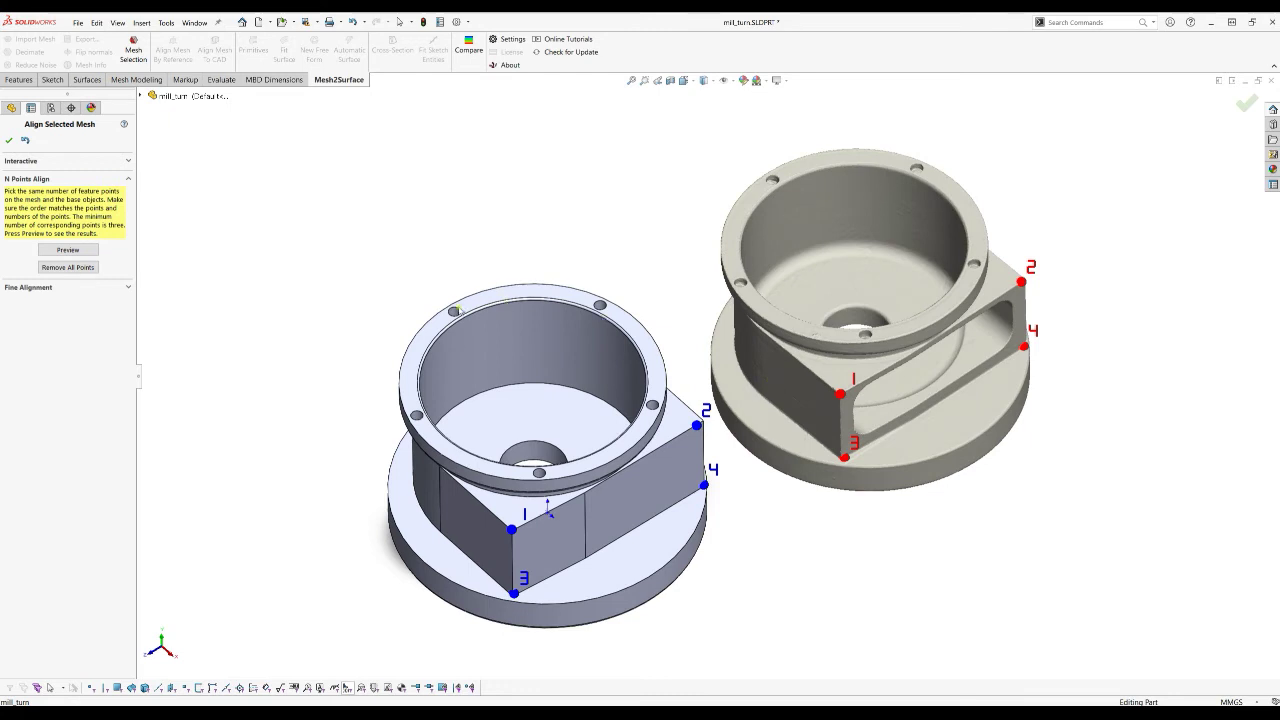
Step: Add a fifth point pair on the rims by the hole, preview, and accept the alignment
click(457, 308)
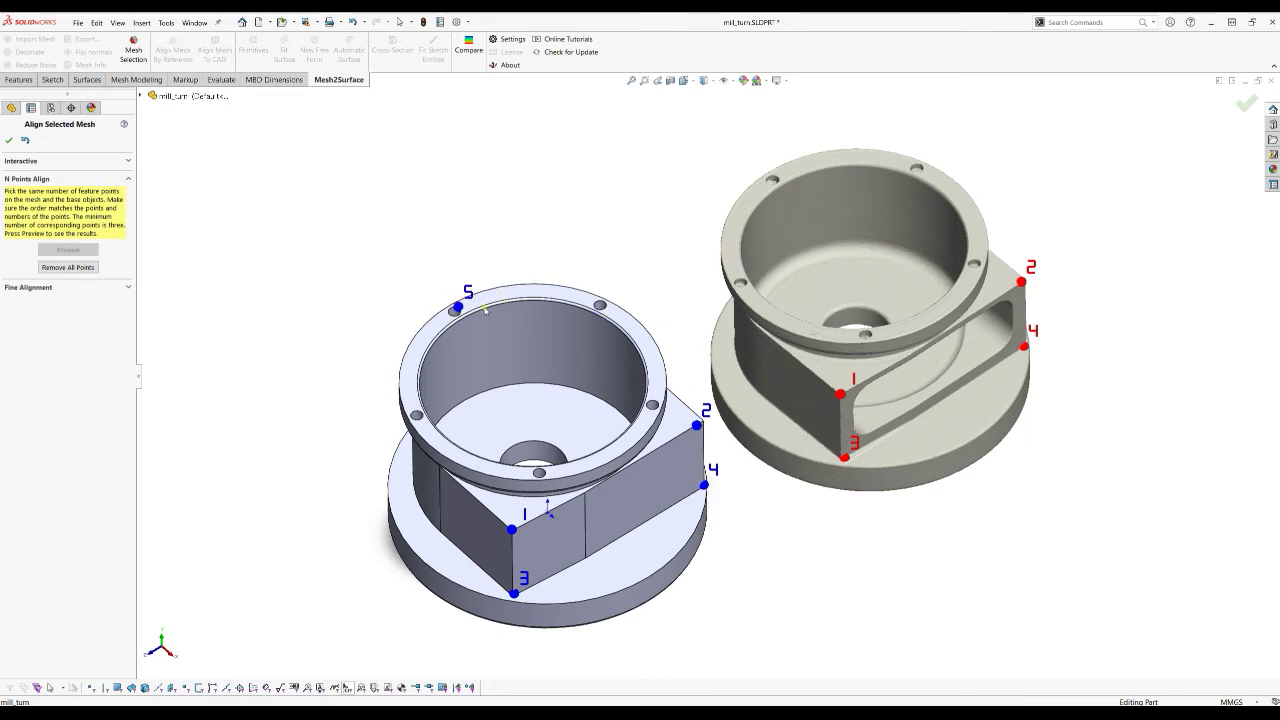
click(775, 178)
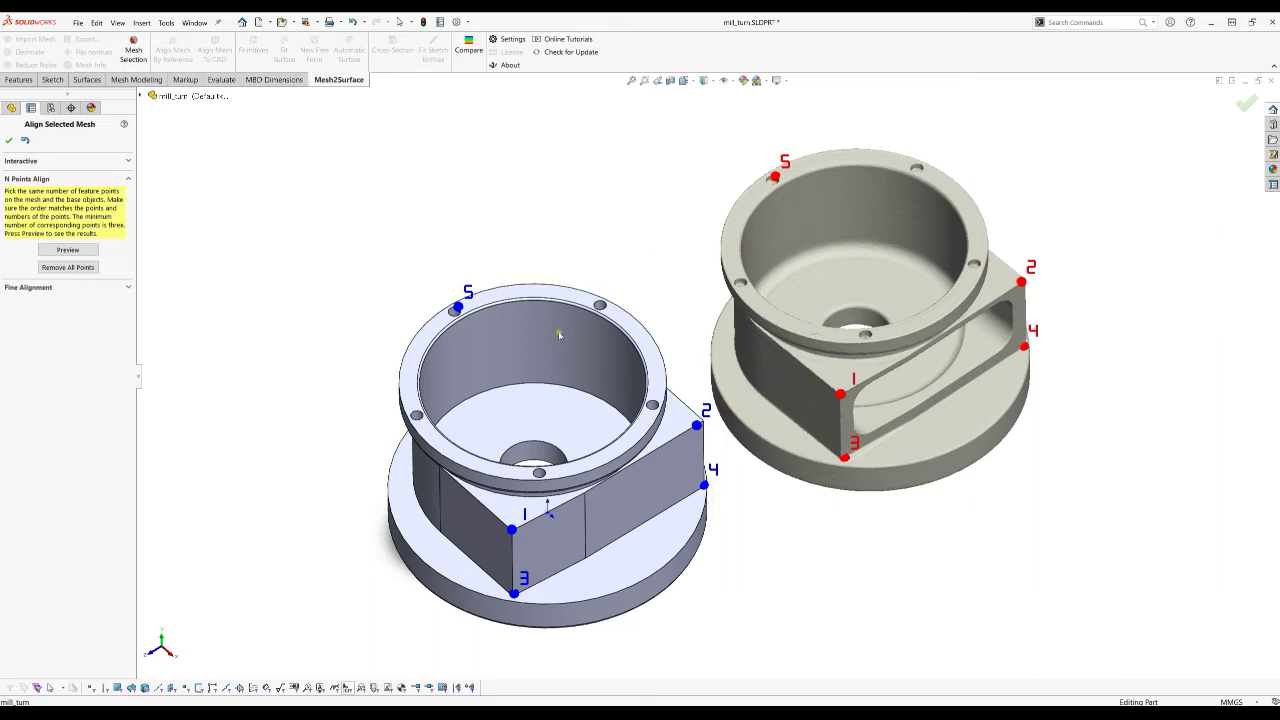
click(77, 253)
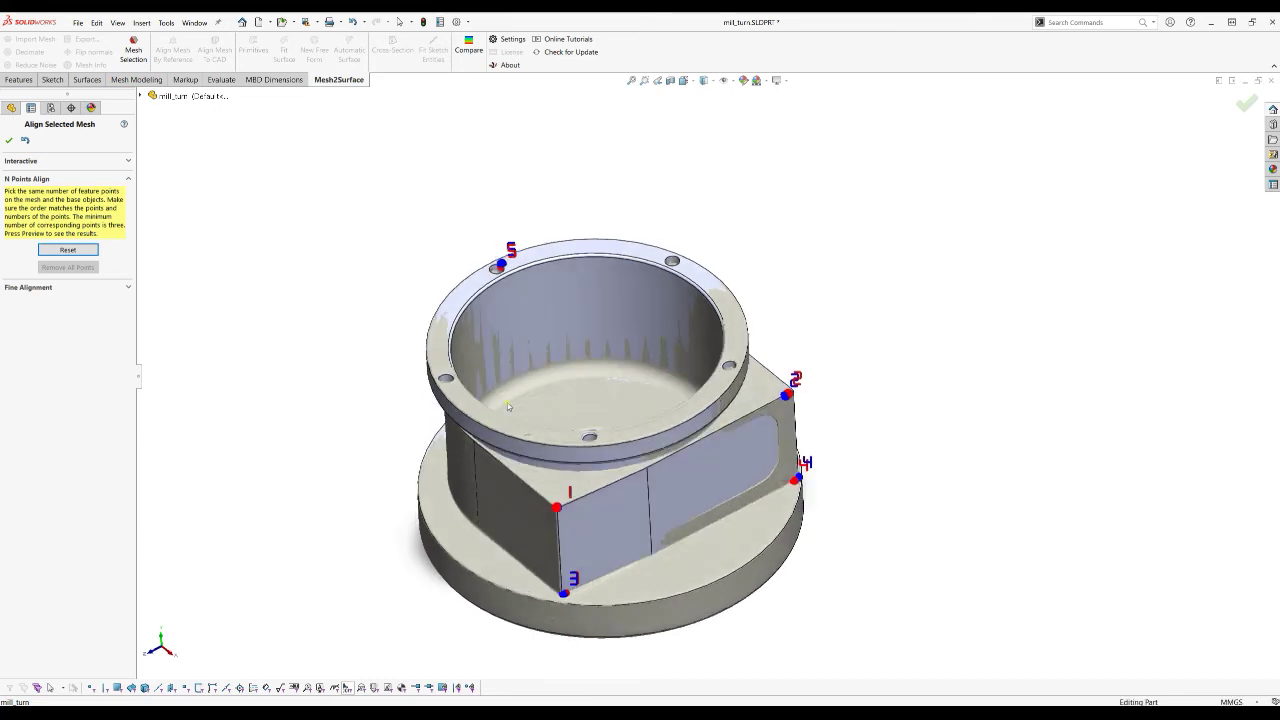
click(29, 162)
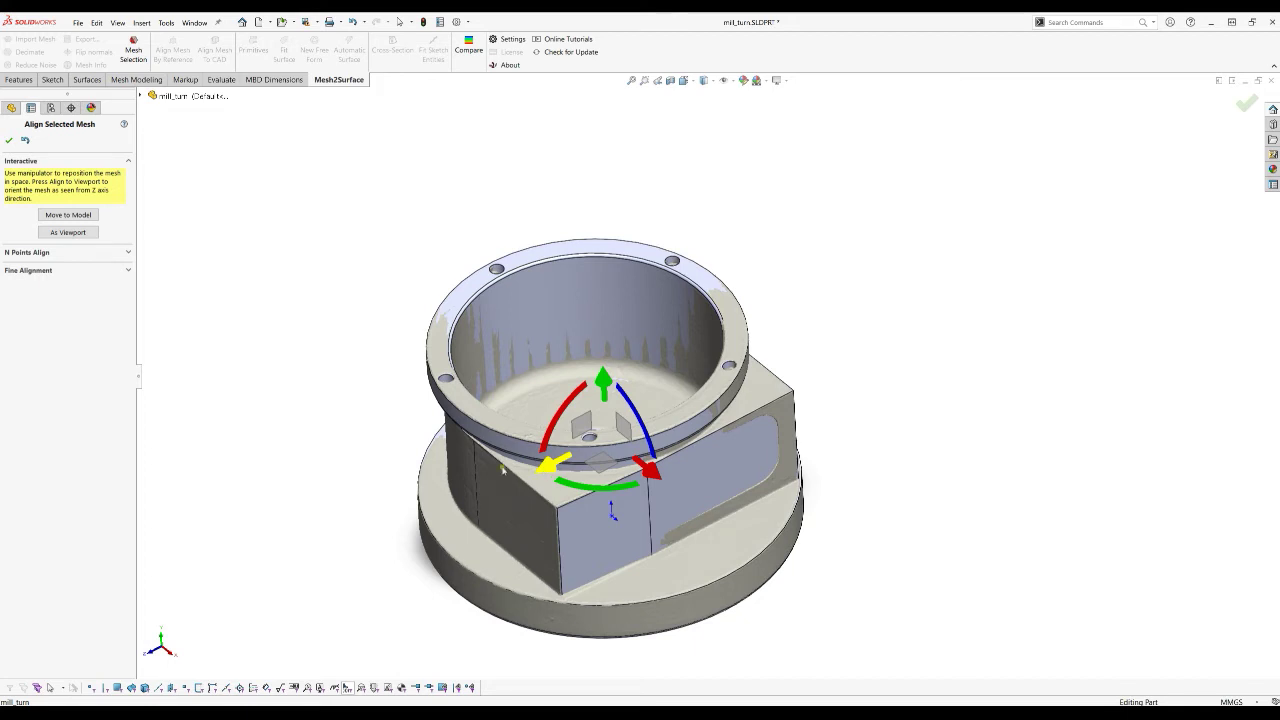
click(9, 141)
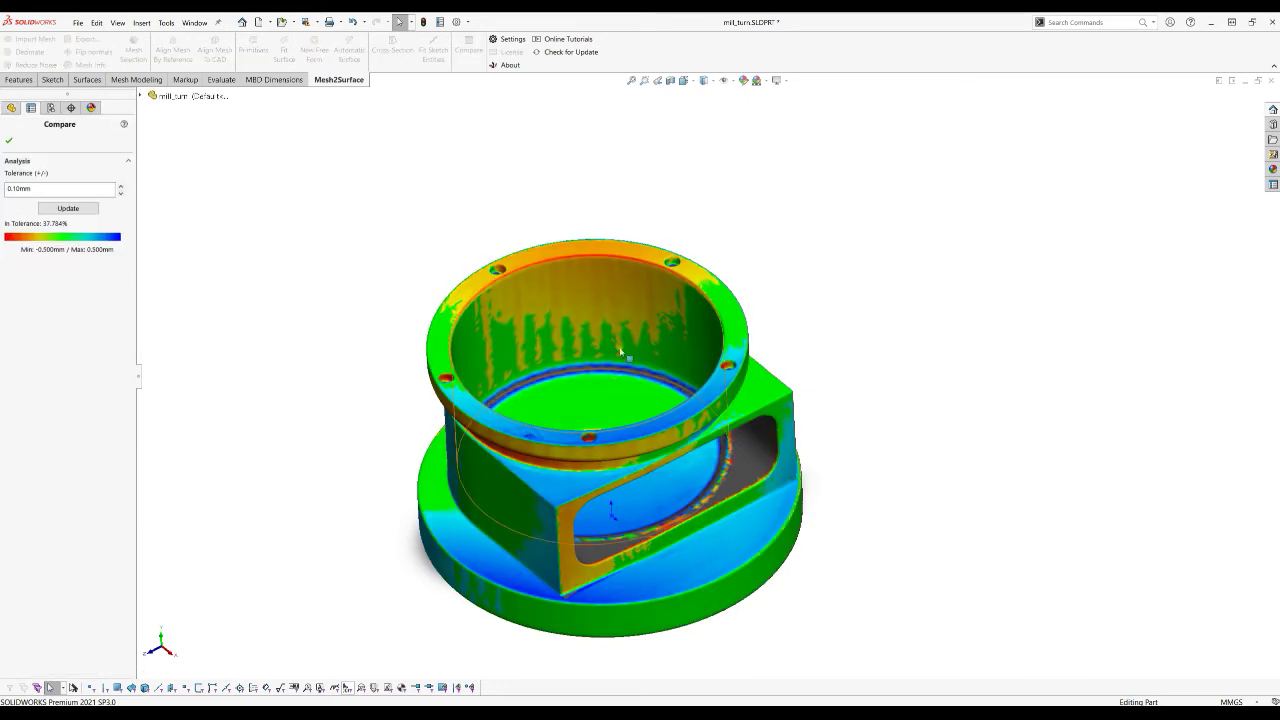
middle_drag(592, 374, 250, 261)
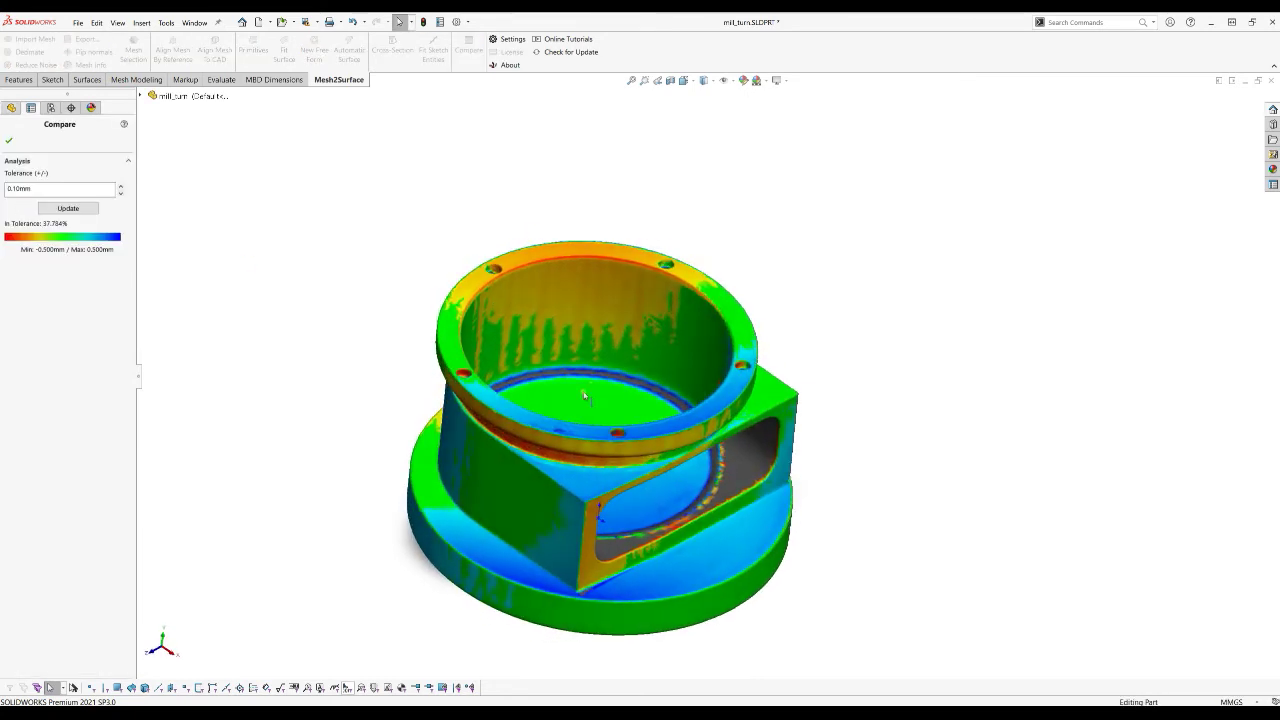
middle_drag(590, 395, 581, 352)
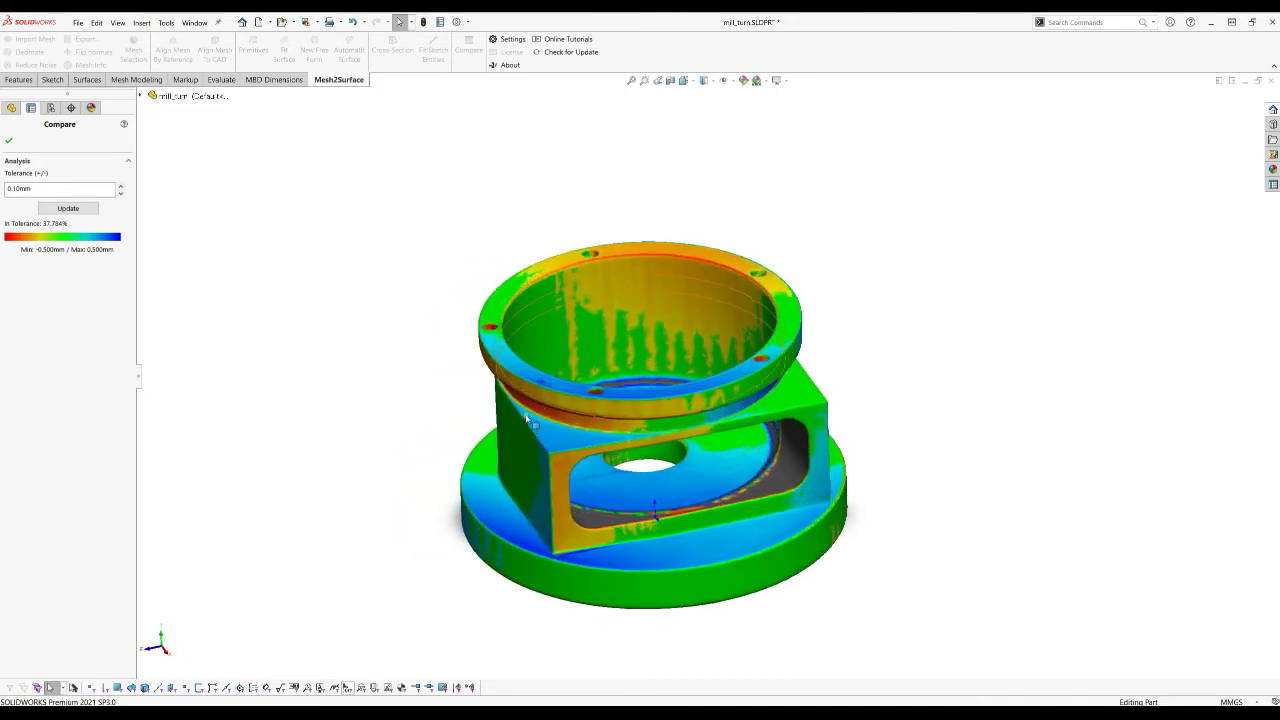
click(9, 141)
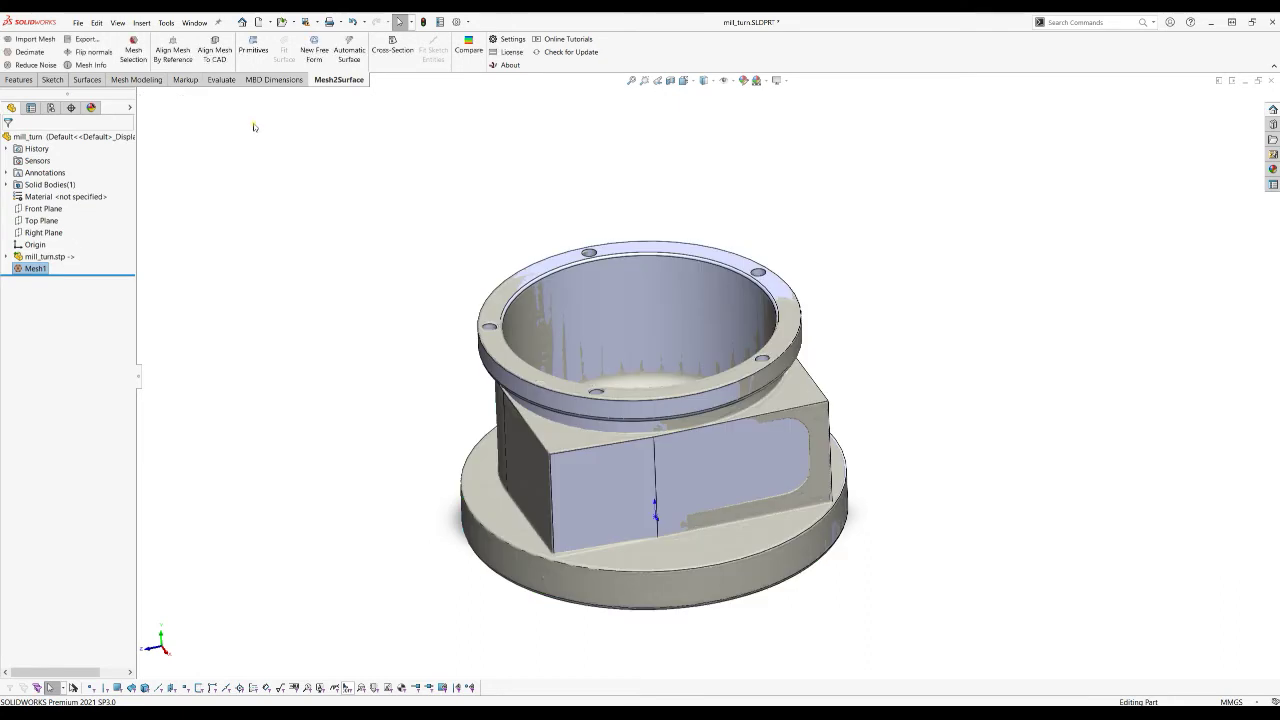
Step: Apply a Fine Alignment best fit with 1.00mm search tolerance and accept it
click(215, 52)
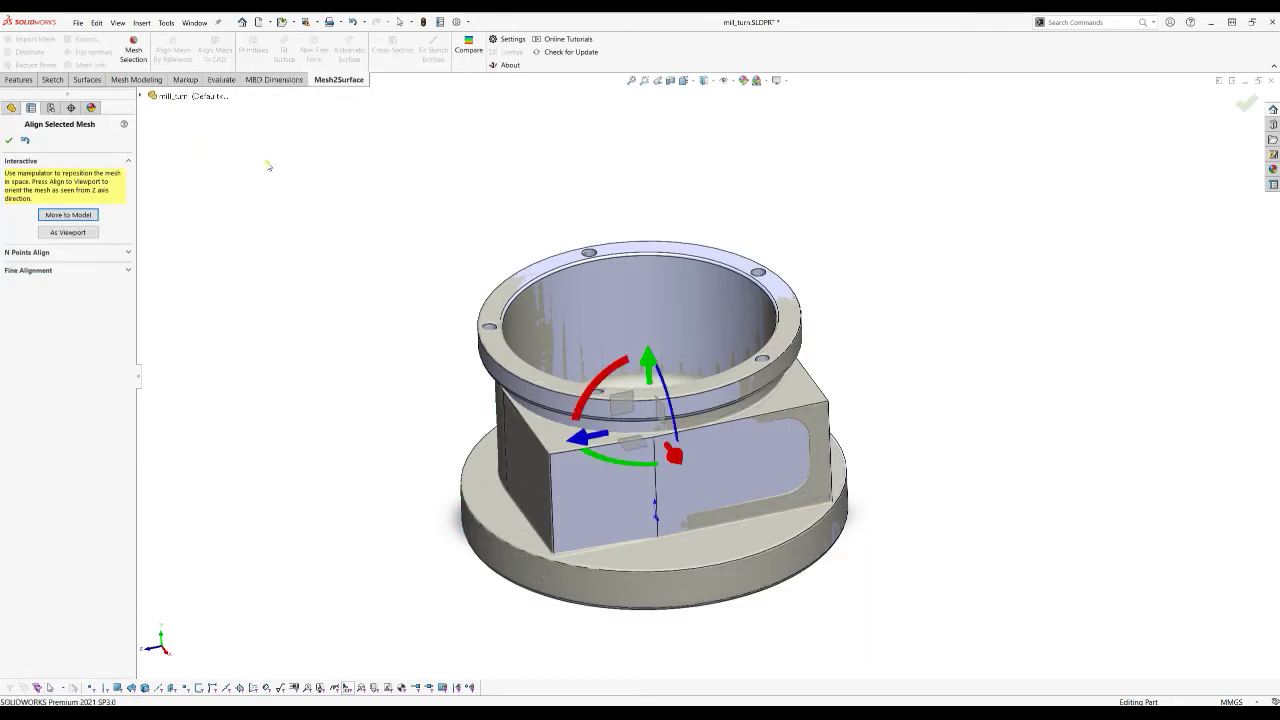
click(42, 275)
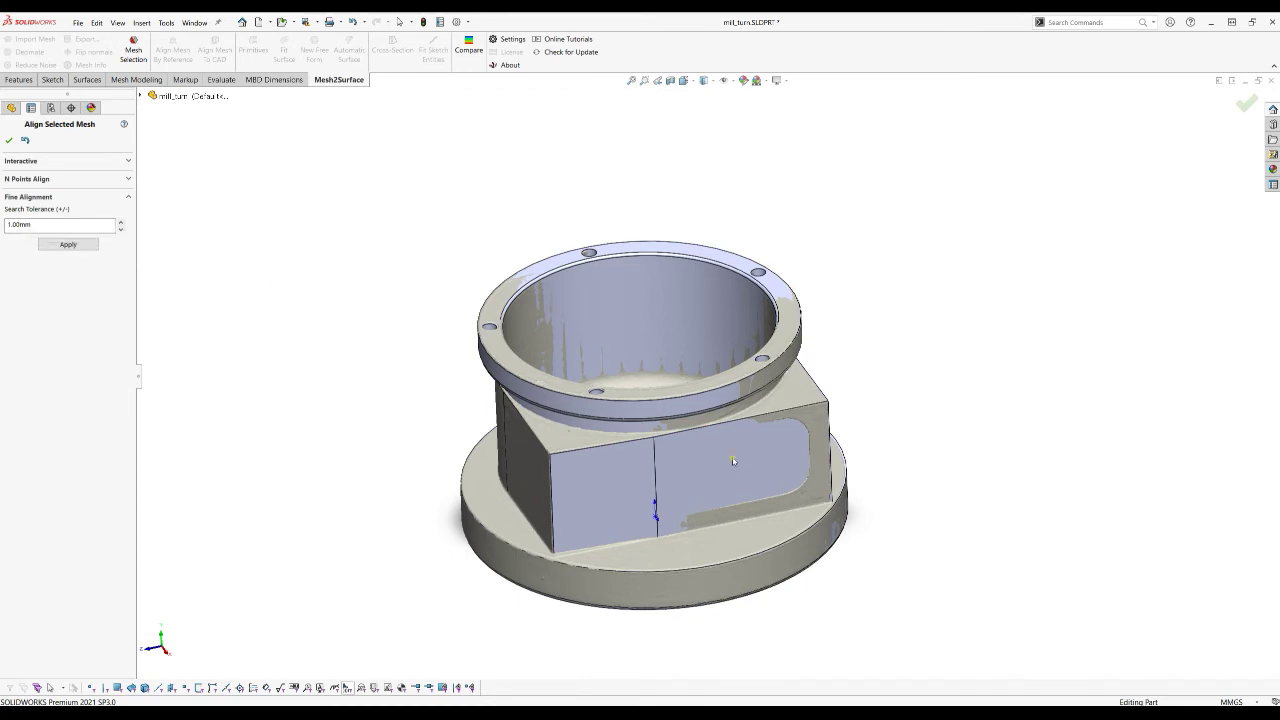
click(66, 244)
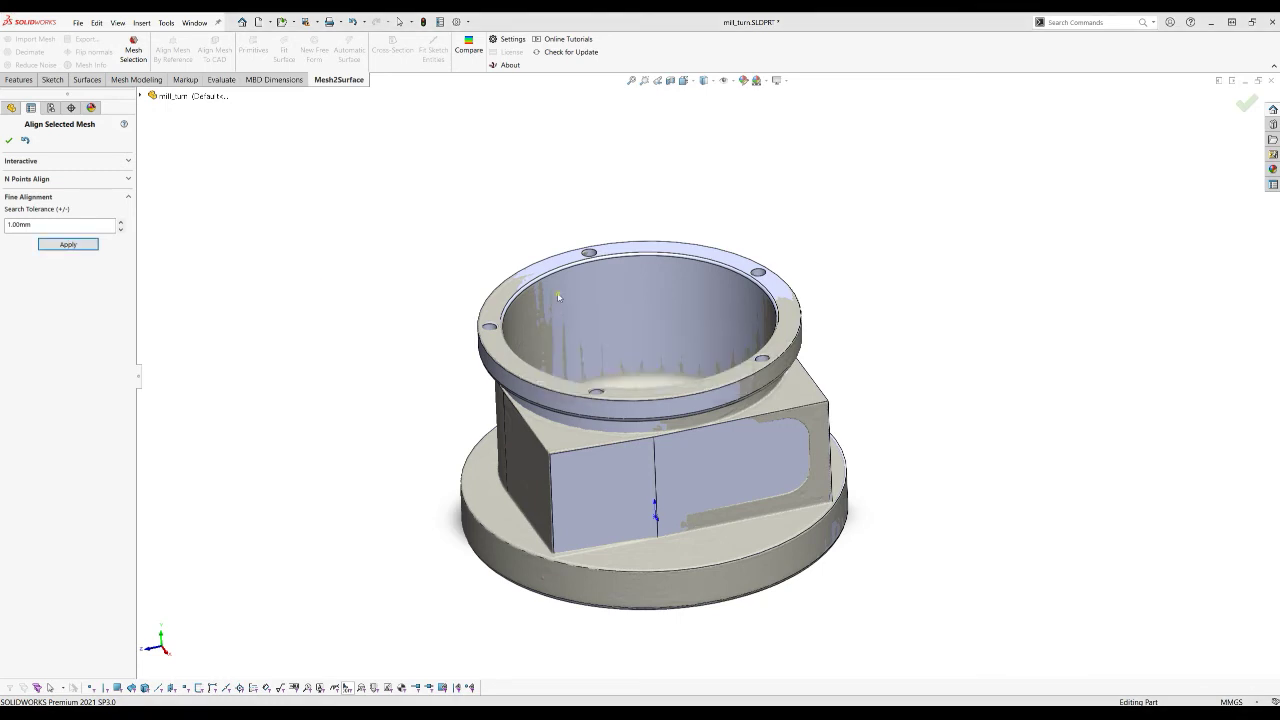
middle_drag(654, 354, 661, 379)
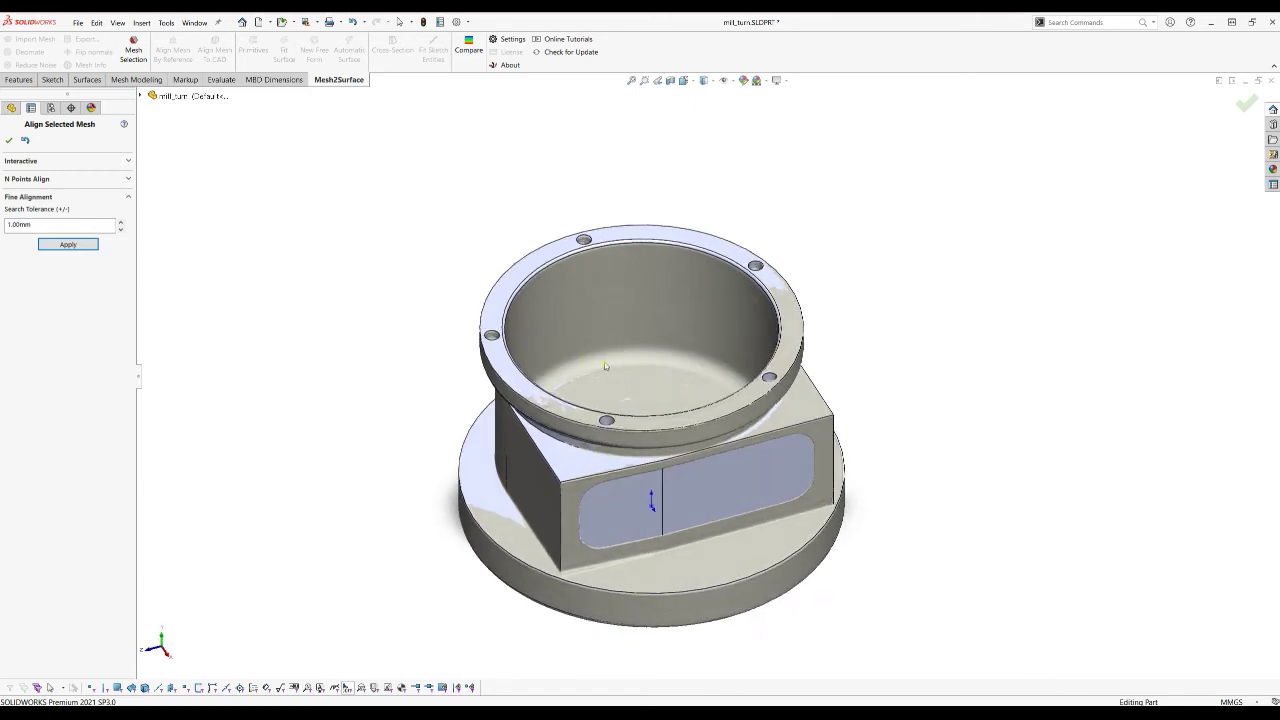
click(8, 141)
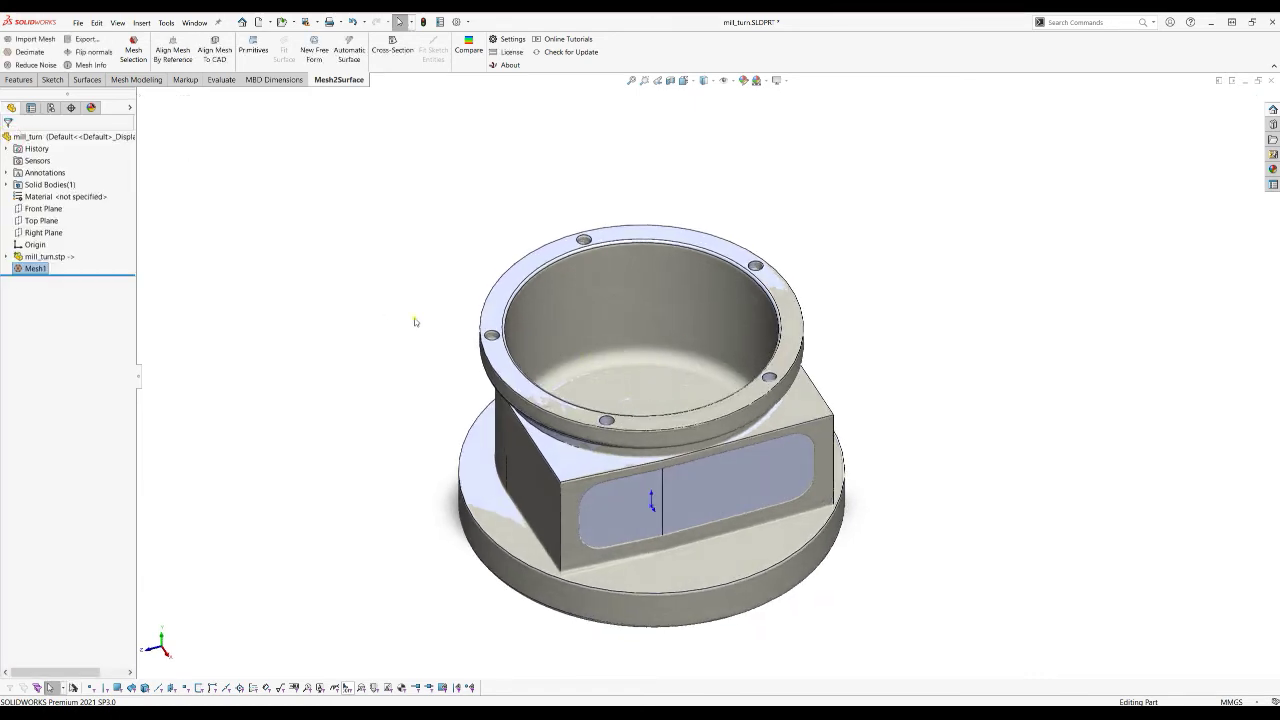
click(476, 58)
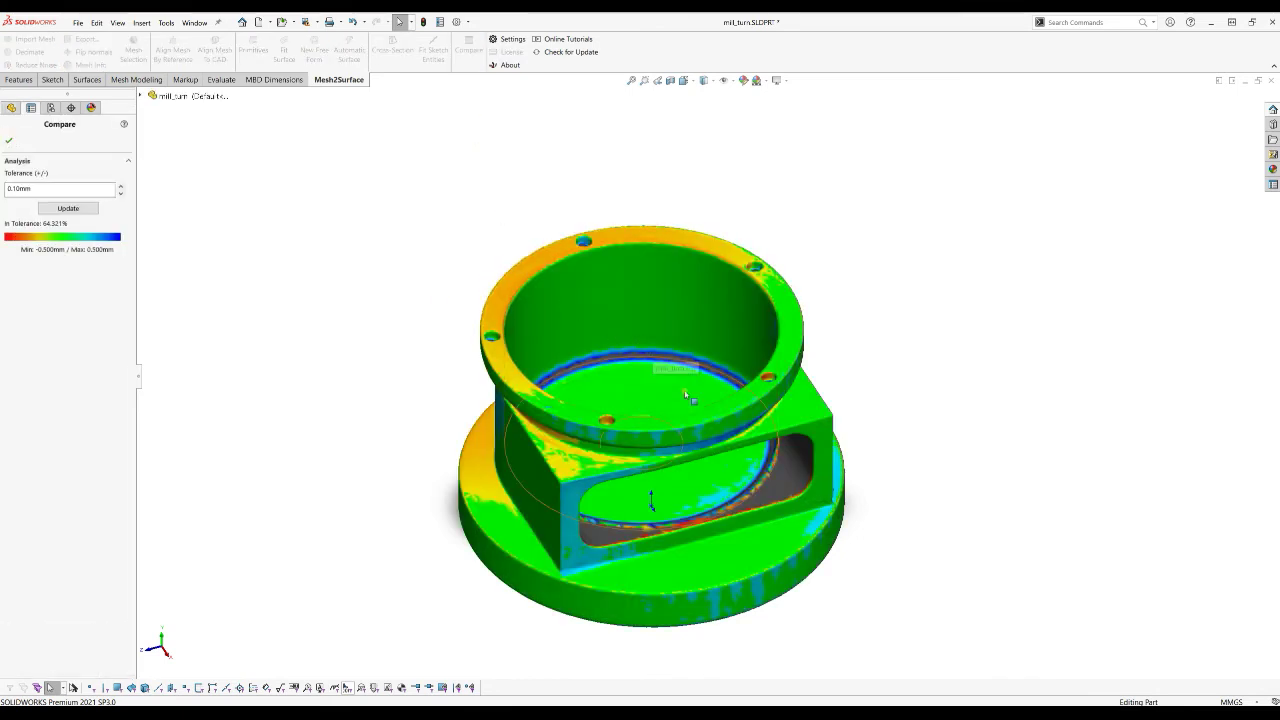
middle_drag(686, 396, 690, 313)
scroll(545, 600, down, 3)
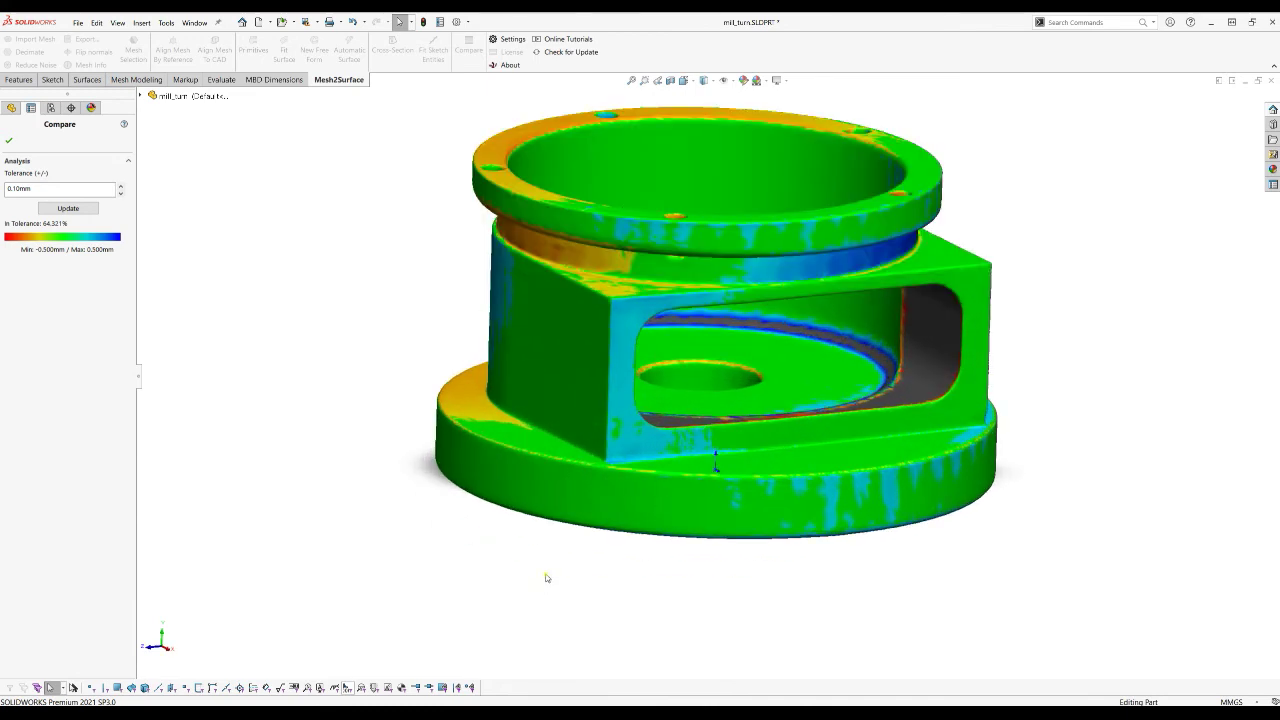
middle_drag(714, 565, 708, 528)
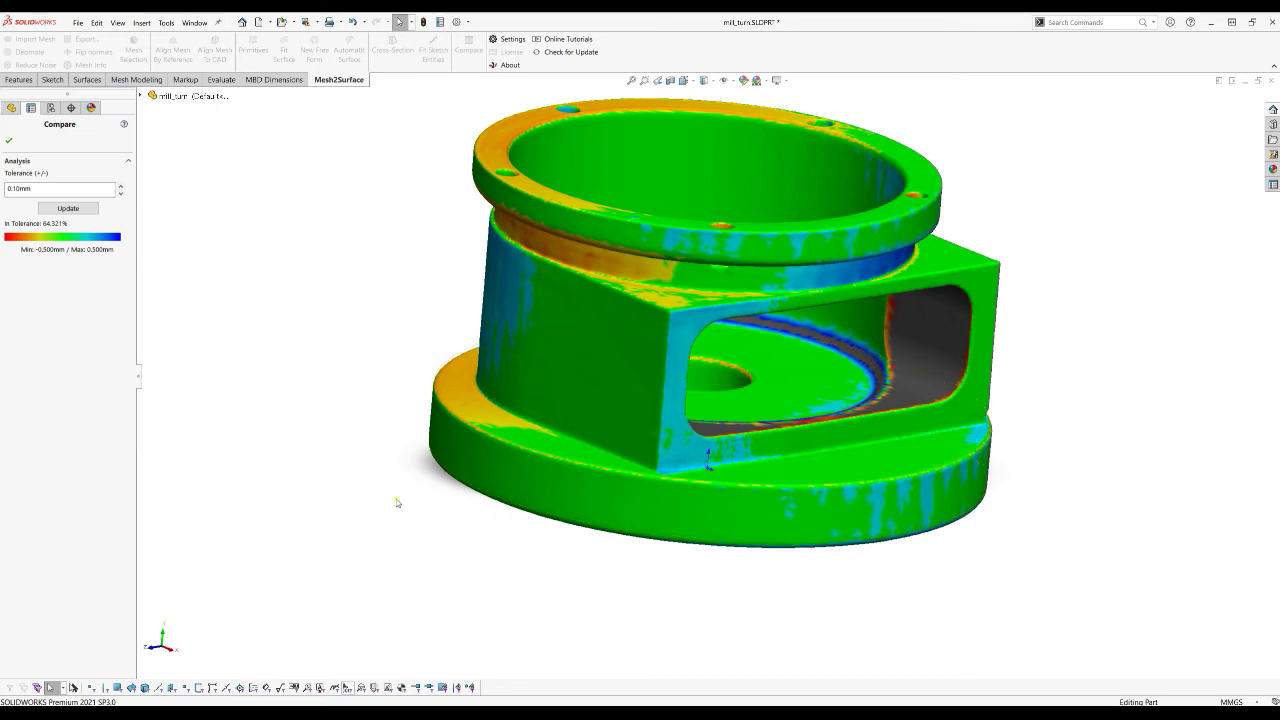
click(9, 140)
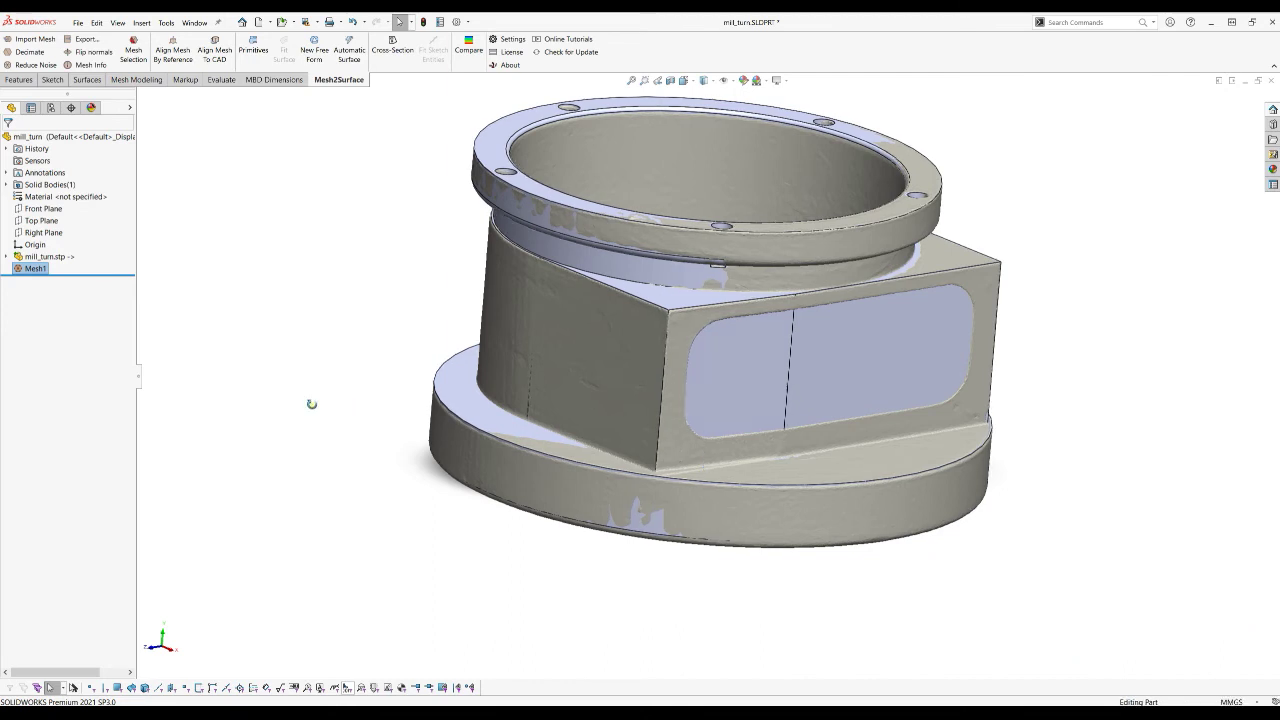
Step: Hide Solid Bodies(1) in the FeatureManager tree so only Mesh1 shows
middle_drag(311, 403, 312, 400)
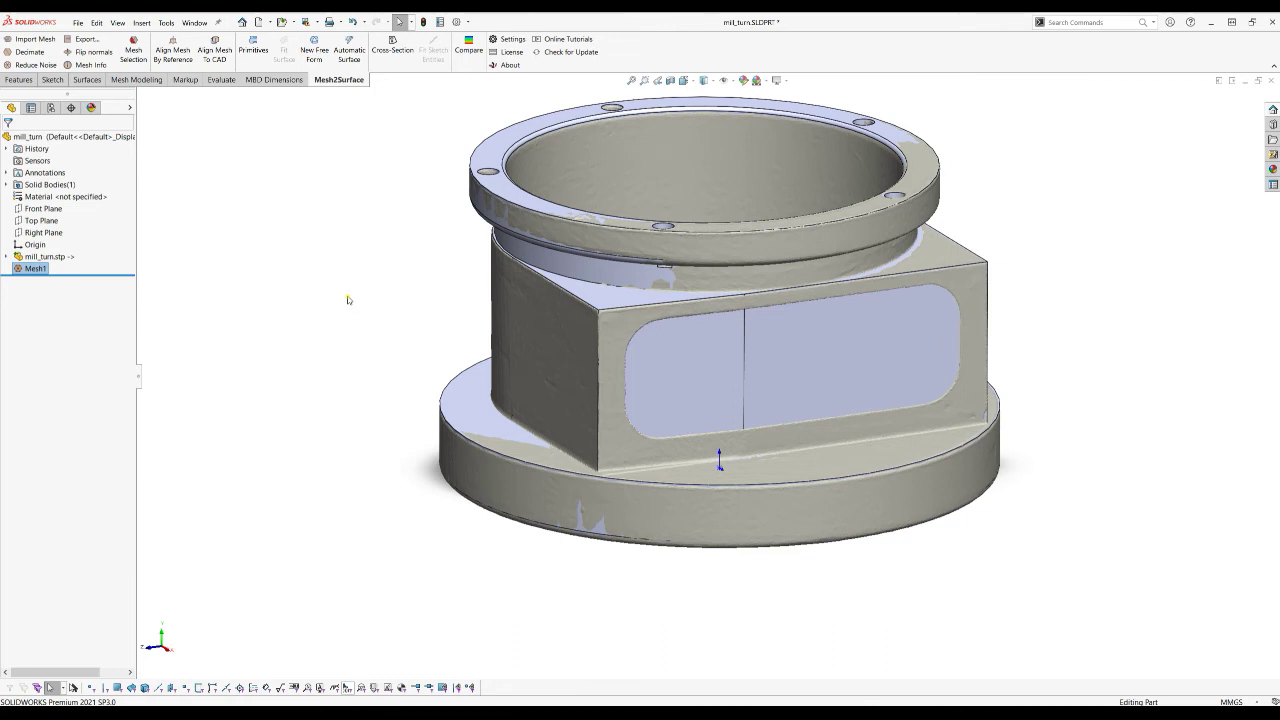
right_click(42, 186)
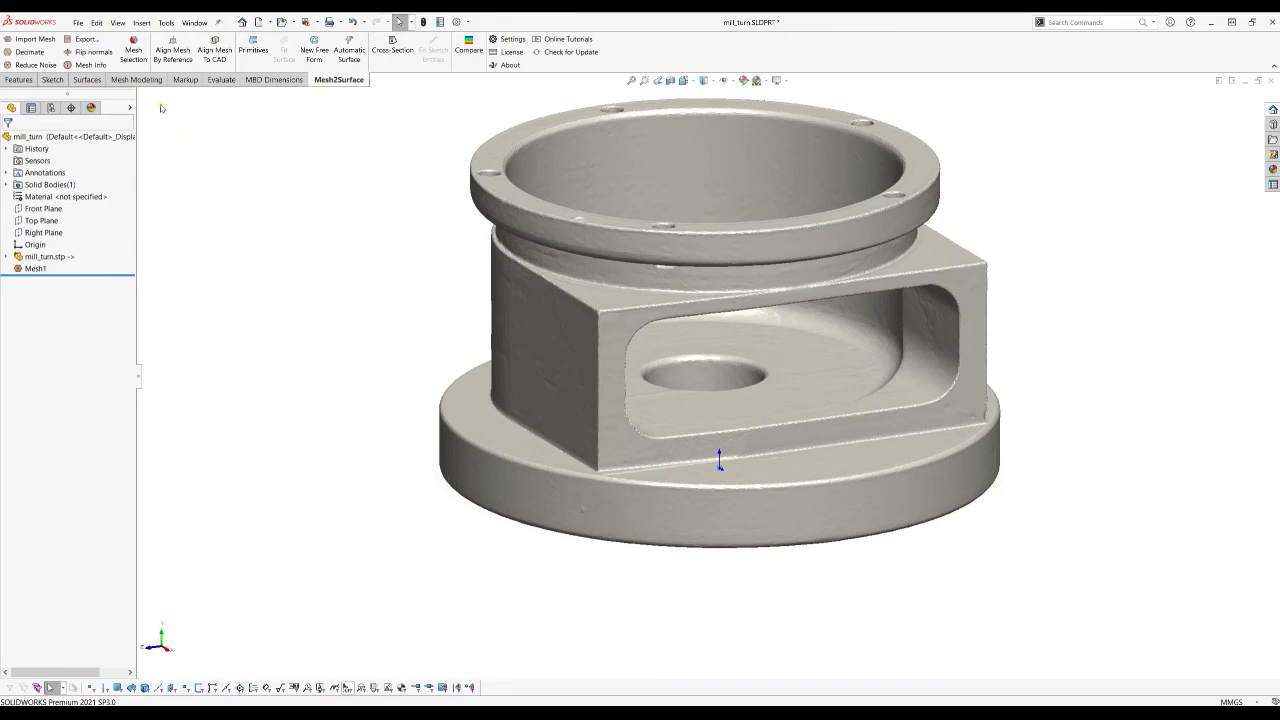
click(133, 53)
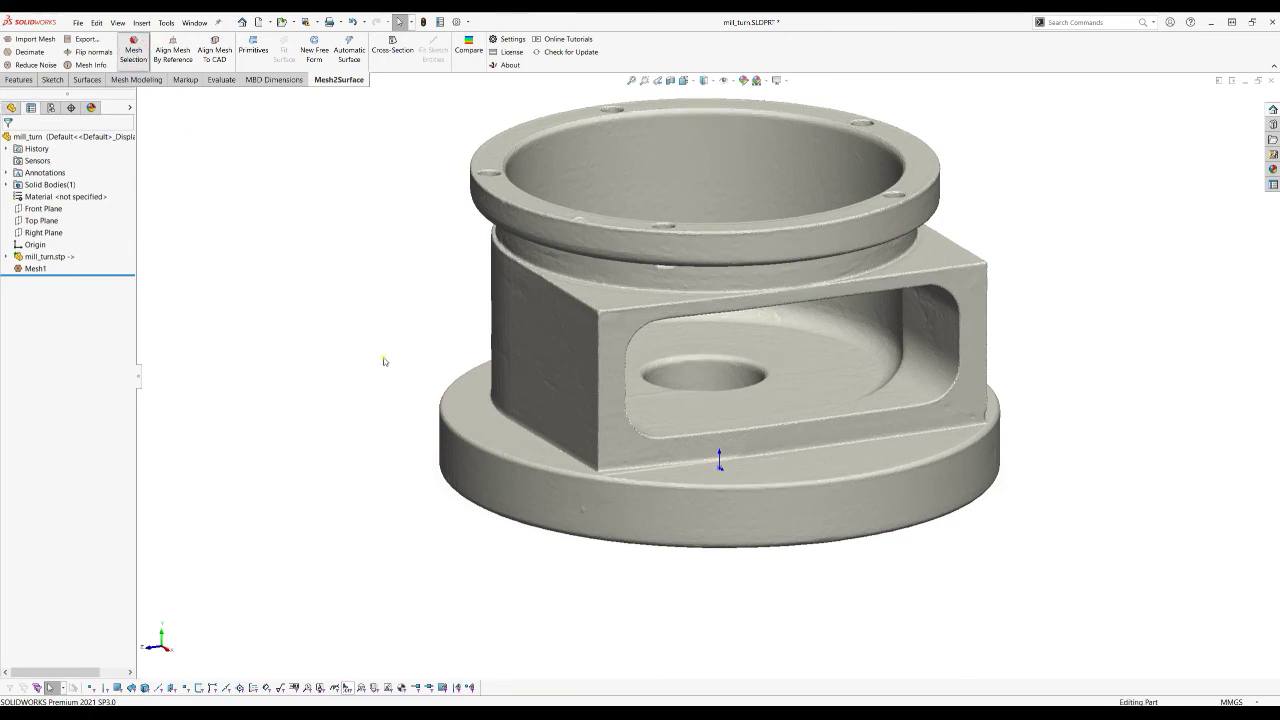
Step: Wand-select patches around the flange rim as trusted, raising sensitivity to 53
middle_drag(420, 437, 390, 270)
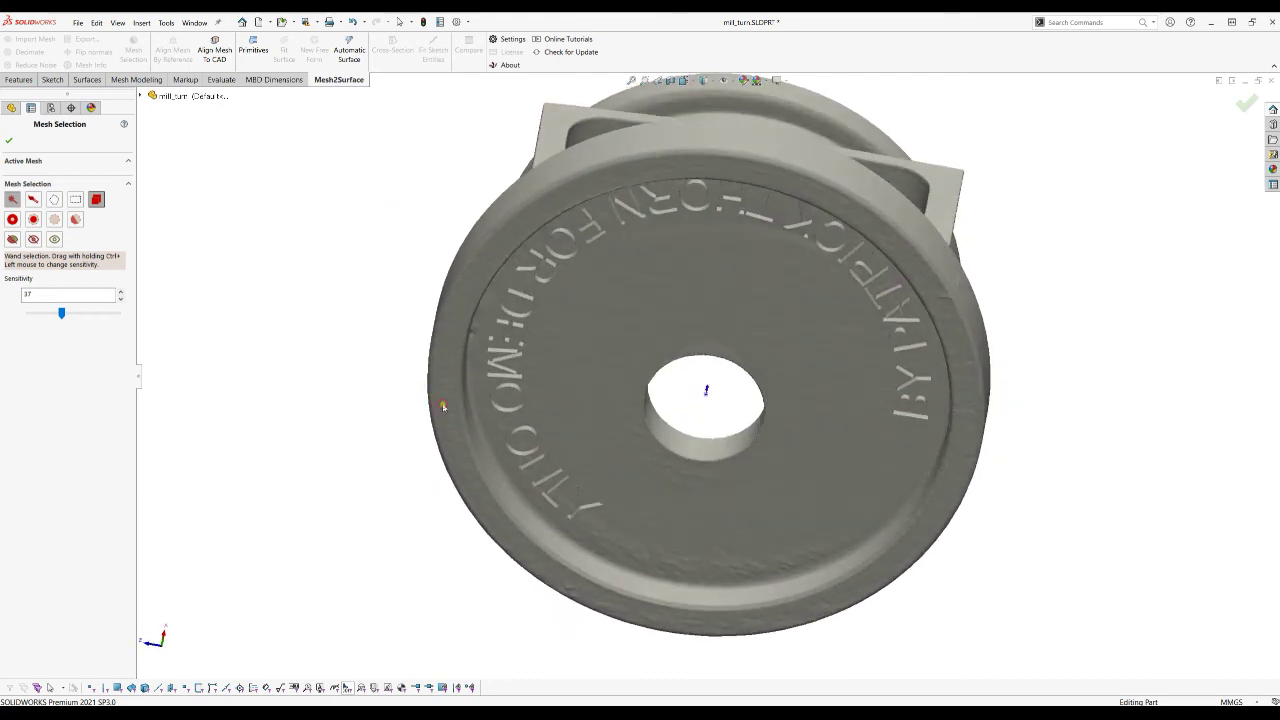
click(443, 407)
drag(66, 313, 68, 312)
click(449, 331)
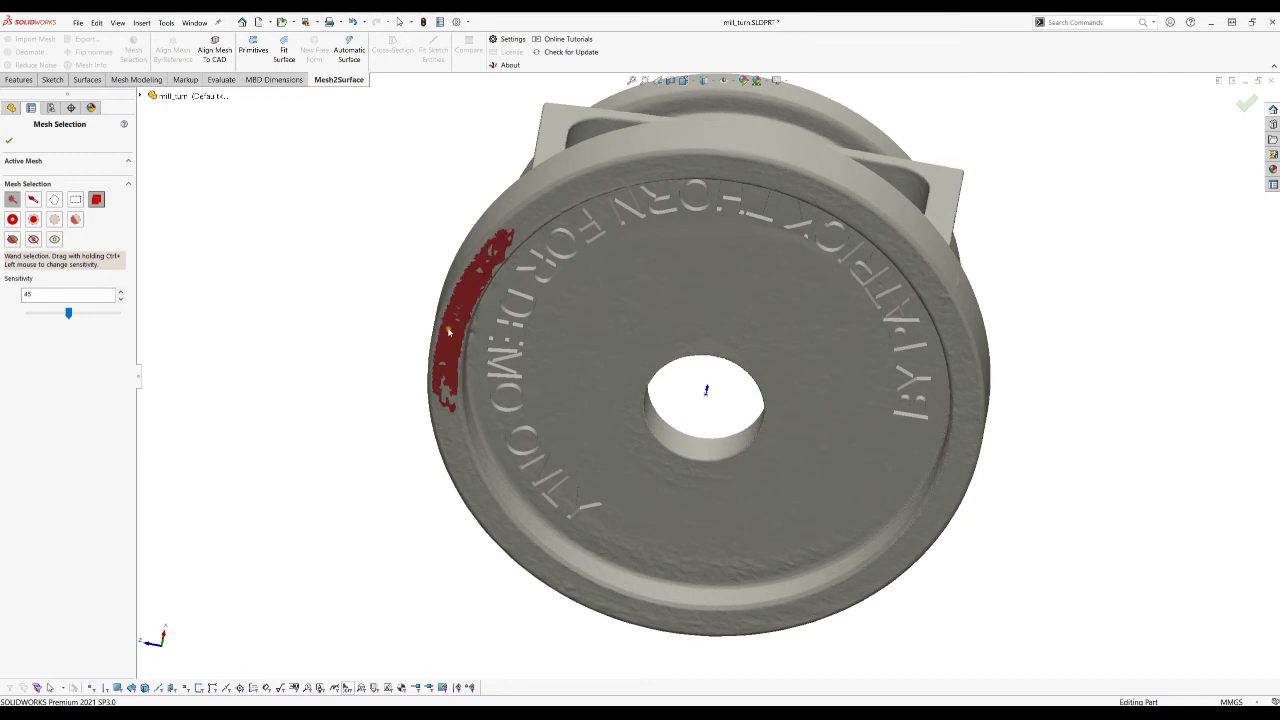
click(676, 173)
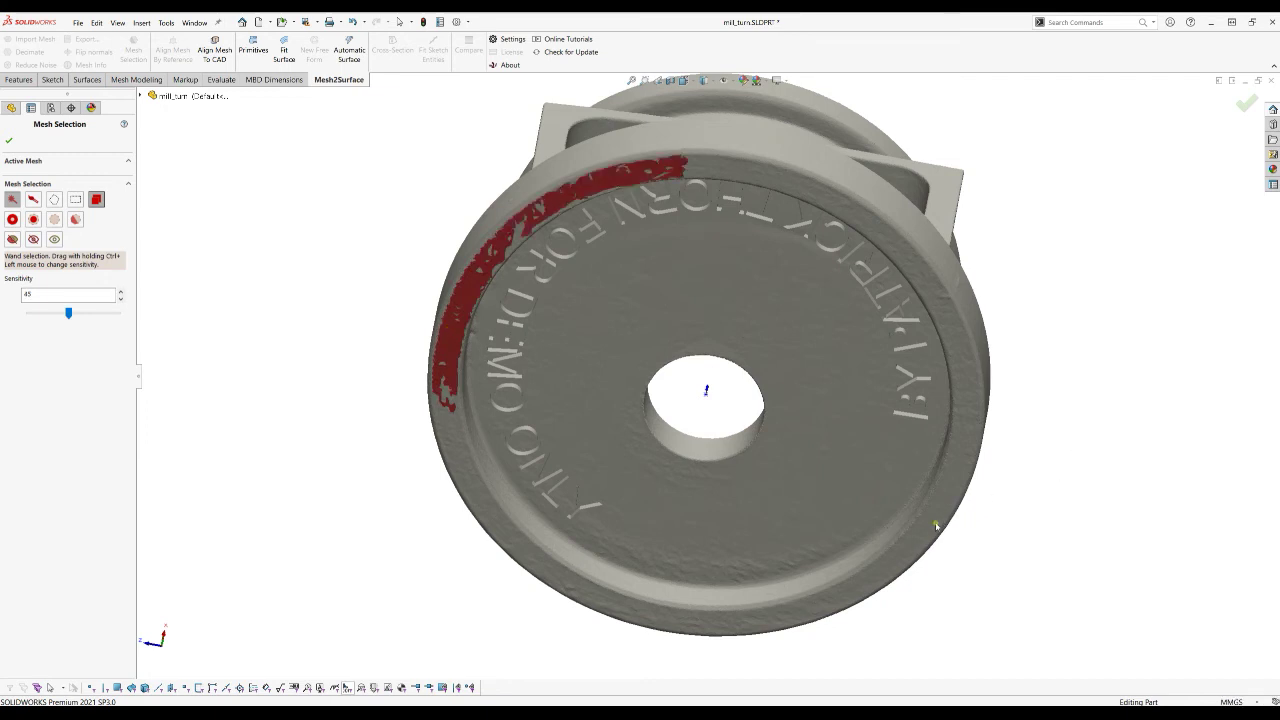
click(898, 567)
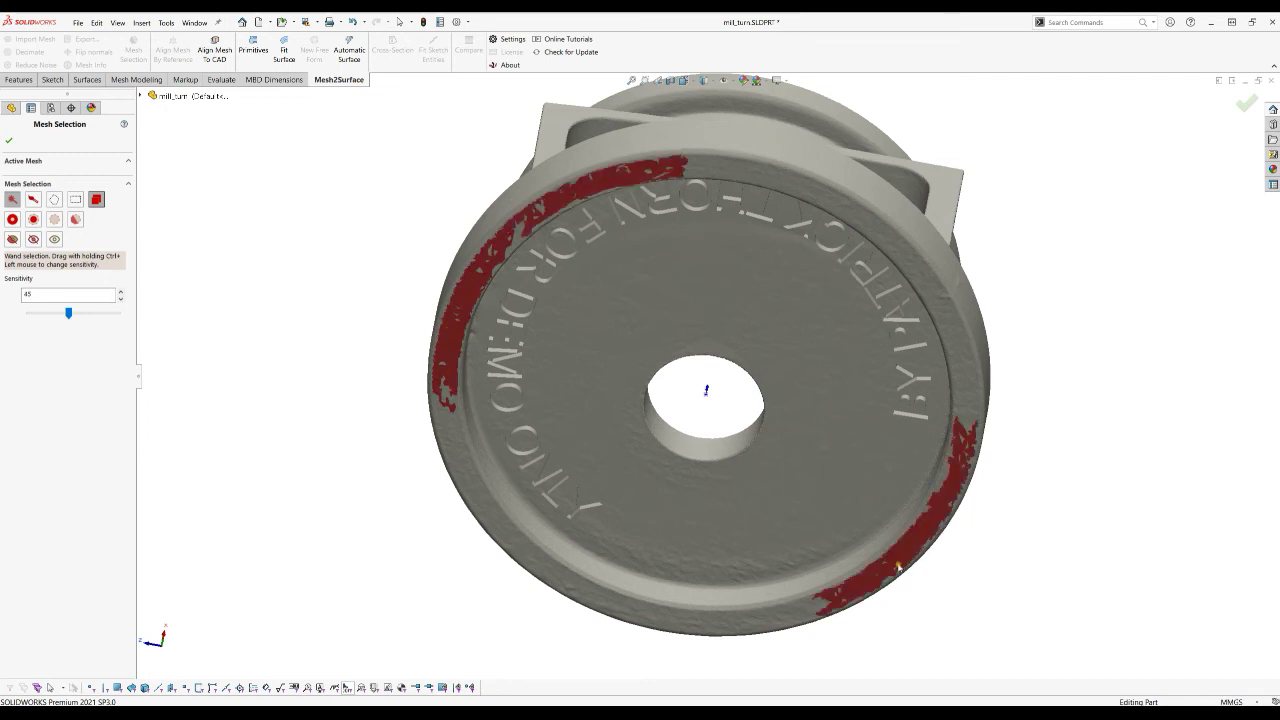
click(755, 622)
drag(67, 313, 77, 316)
click(614, 587)
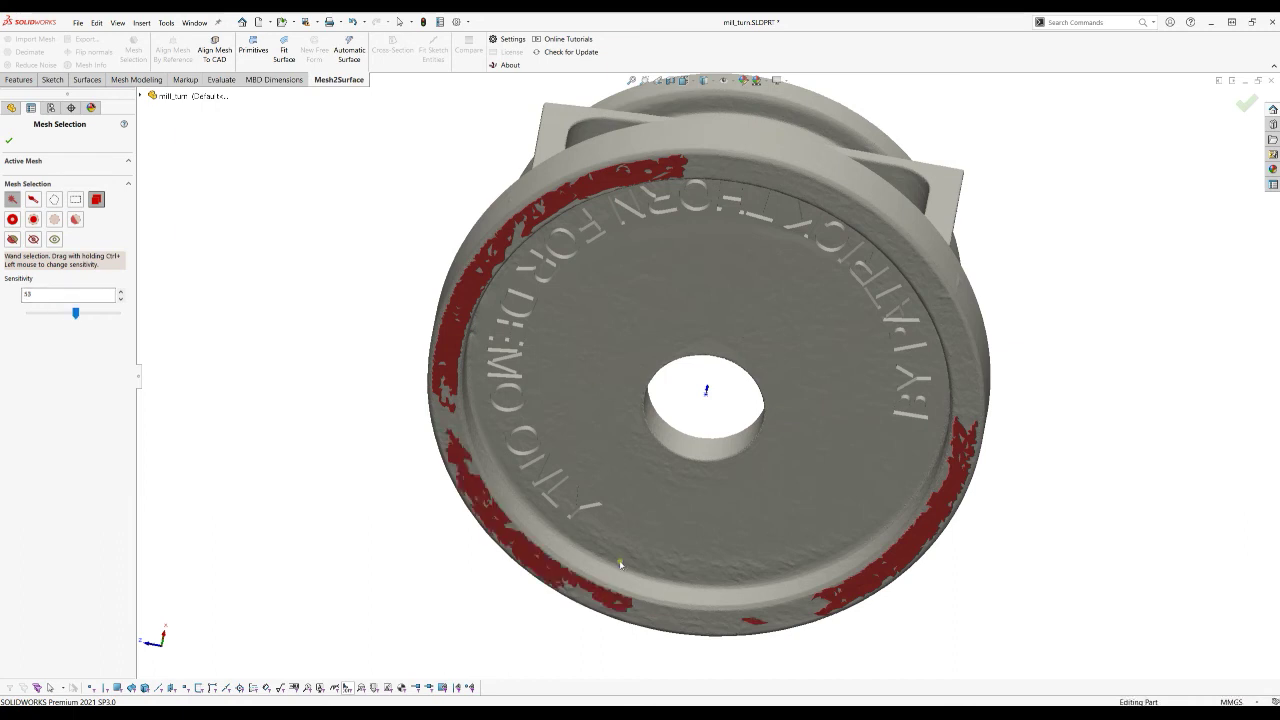
click(908, 268)
Step: Add the base flange's outer side and top face to the trusted selection and confirm
middle_drag(724, 220, 782, 410)
click(945, 410)
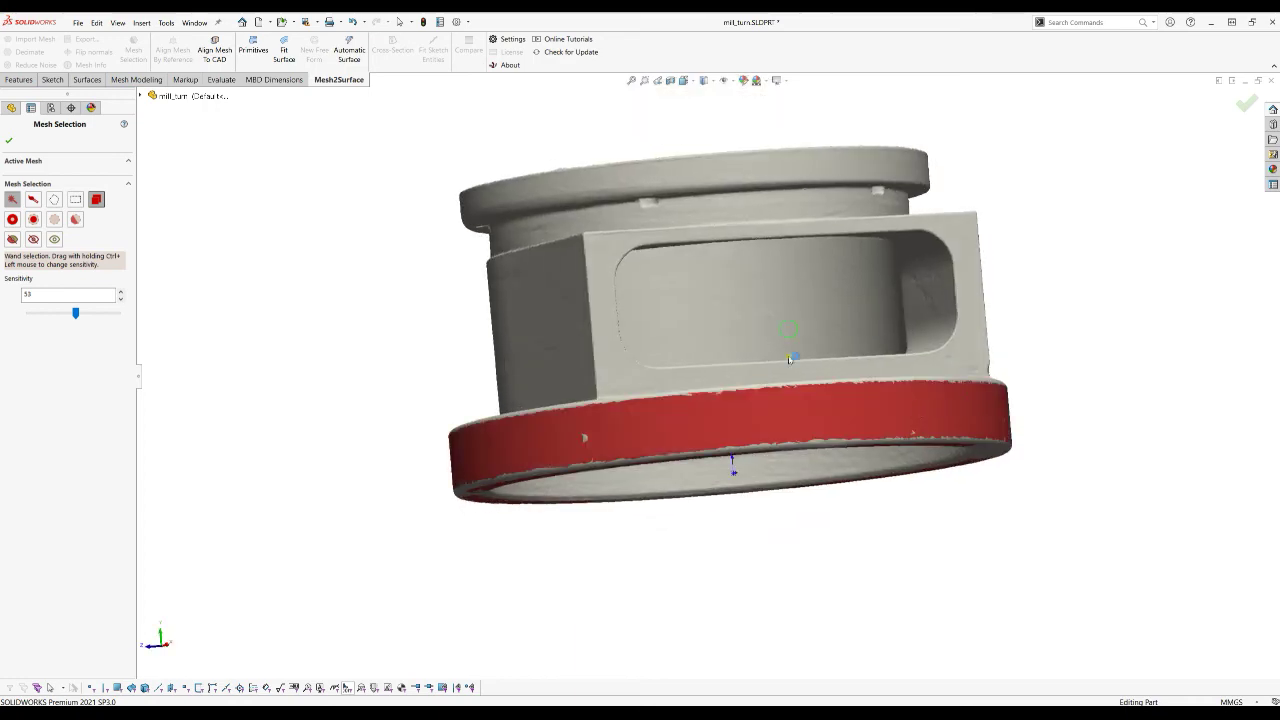
middle_drag(790, 358, 799, 395)
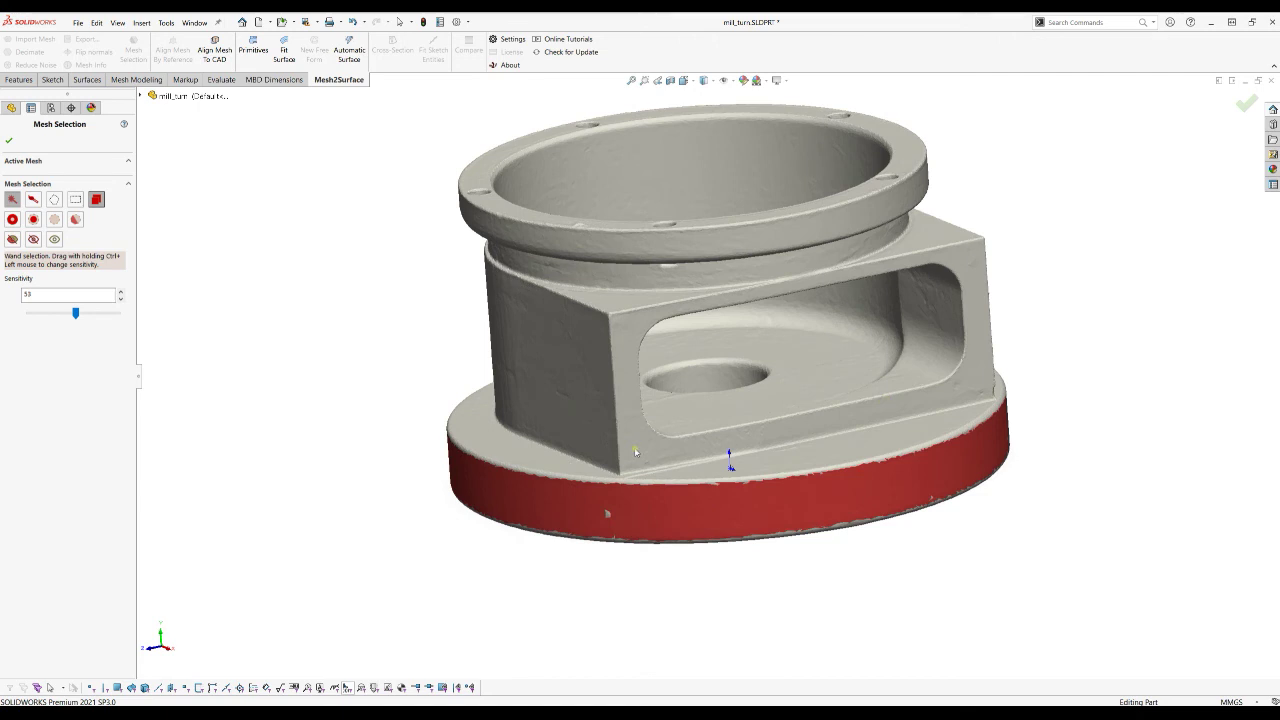
click(490, 443)
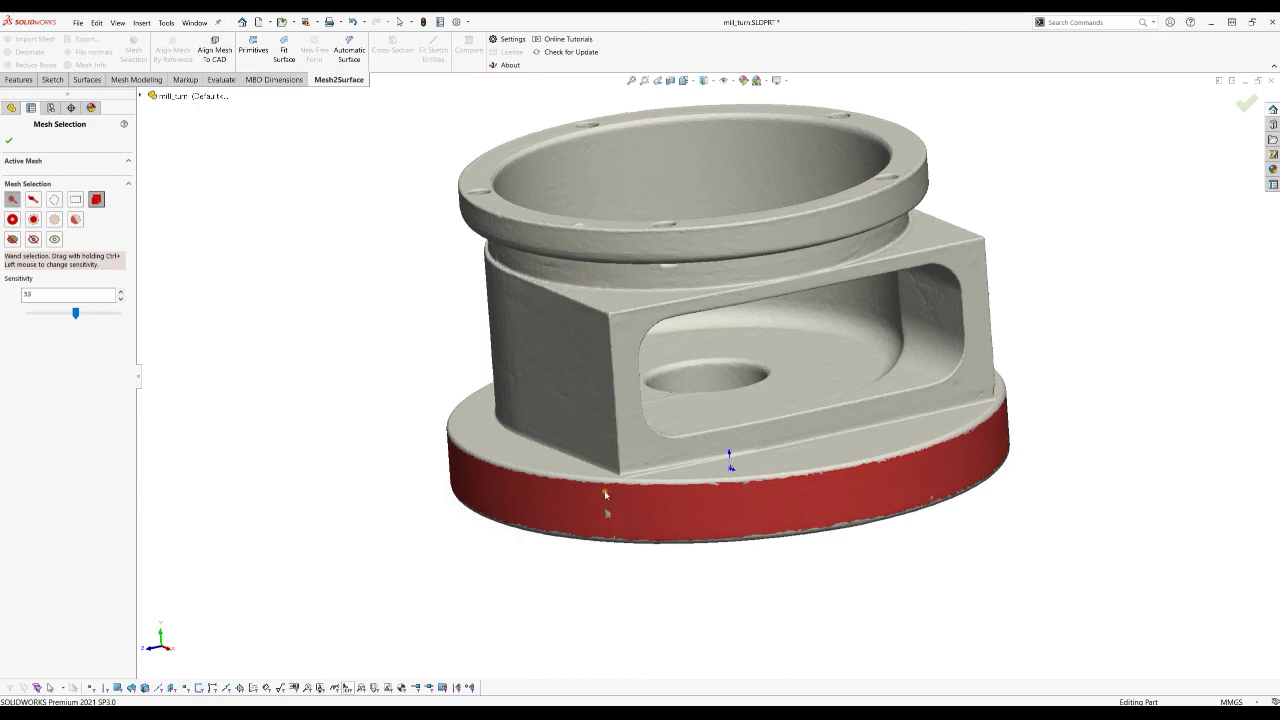
click(860, 449)
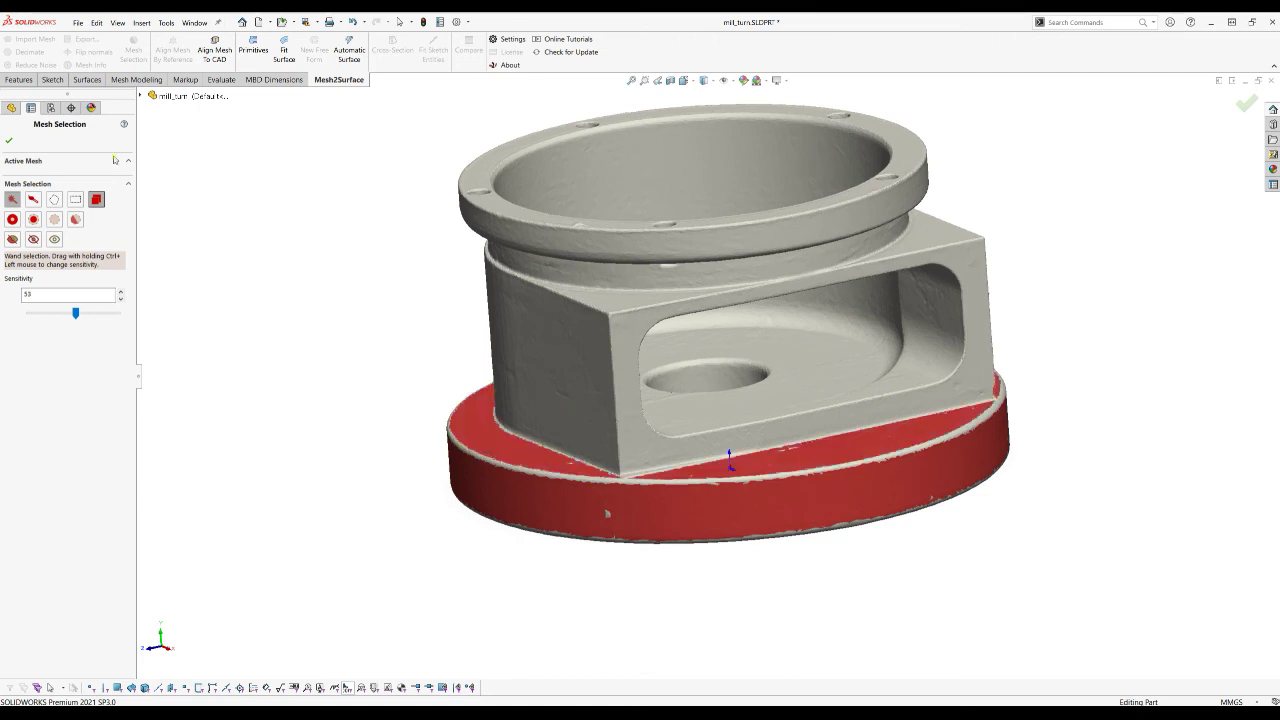
click(9, 140)
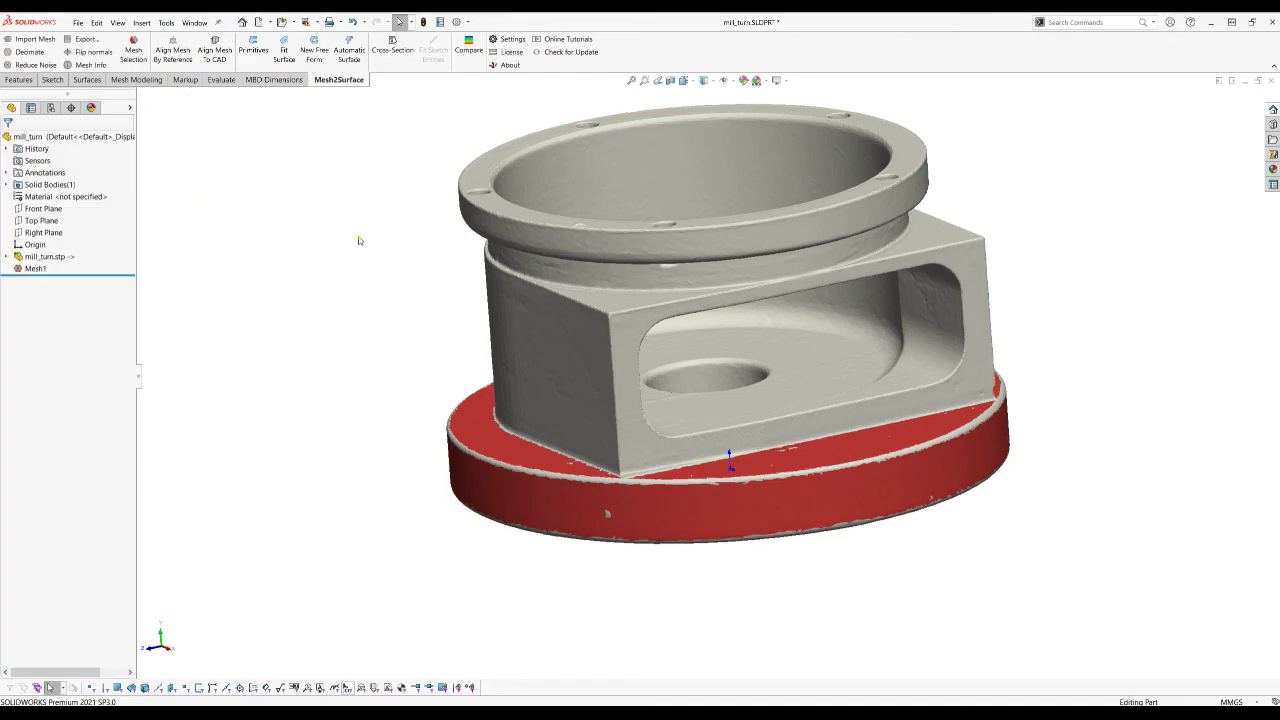
Step: Show the CAD solid body alongside the scanned mesh
right_click(56, 184)
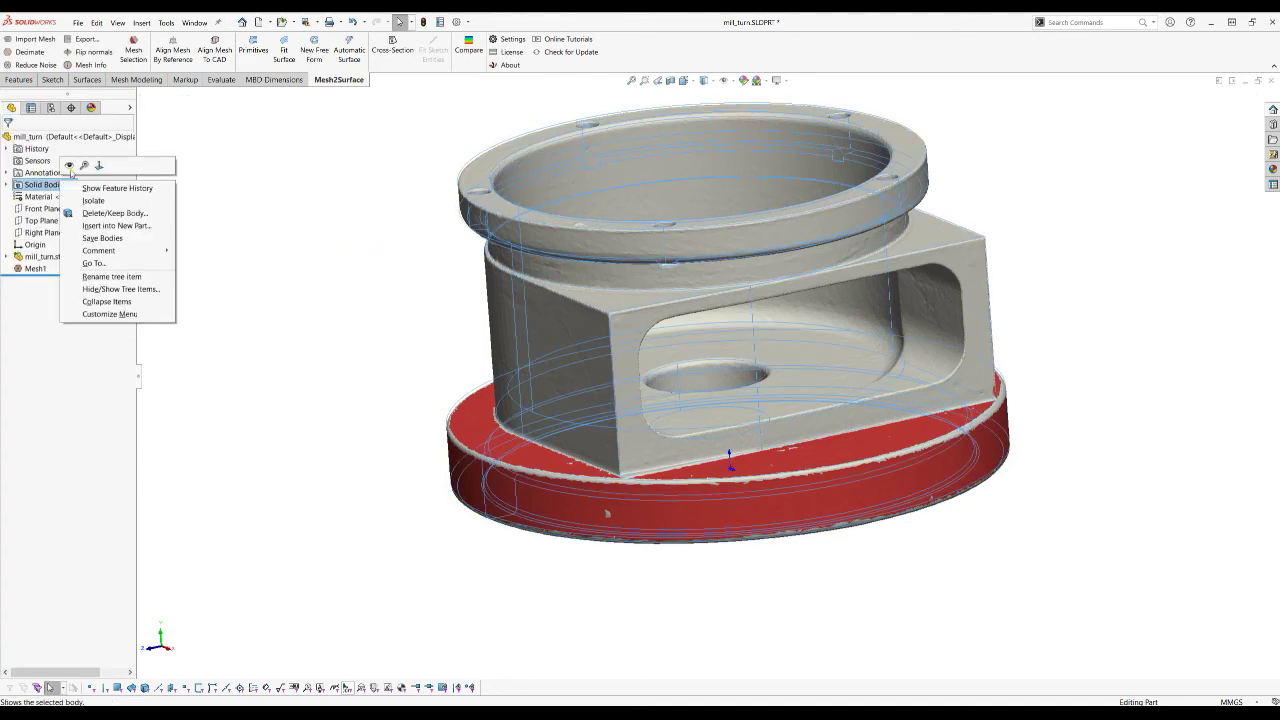
click(69, 165)
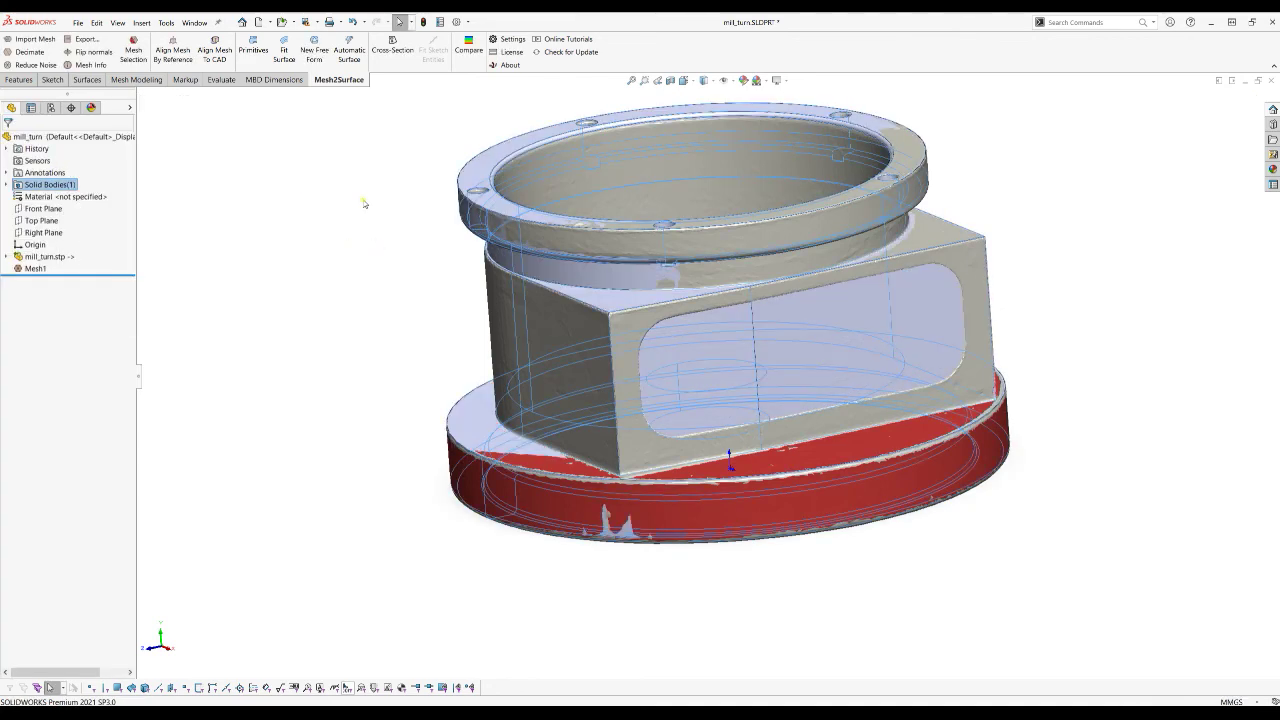
click(366, 213)
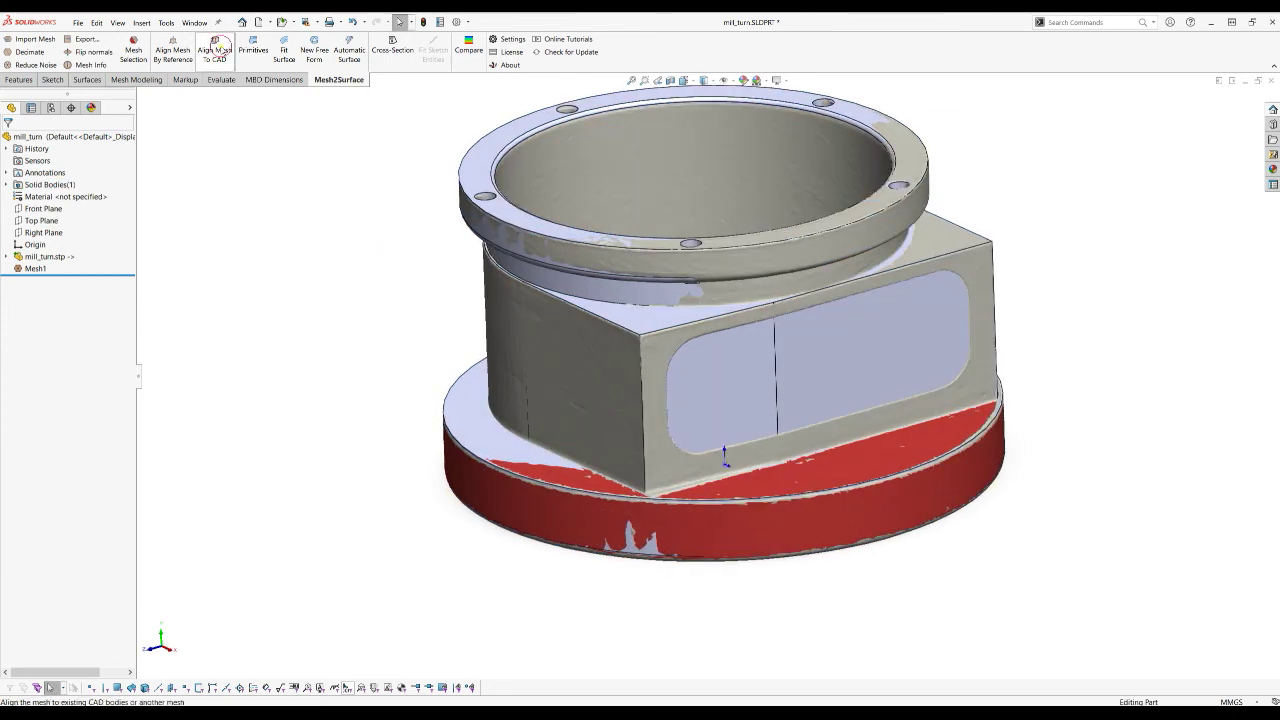
Step: Best-fit align Mesh1 onto the CAD body with fine alignment at 1.00mm tolerance, then run Compare
click(215, 50)
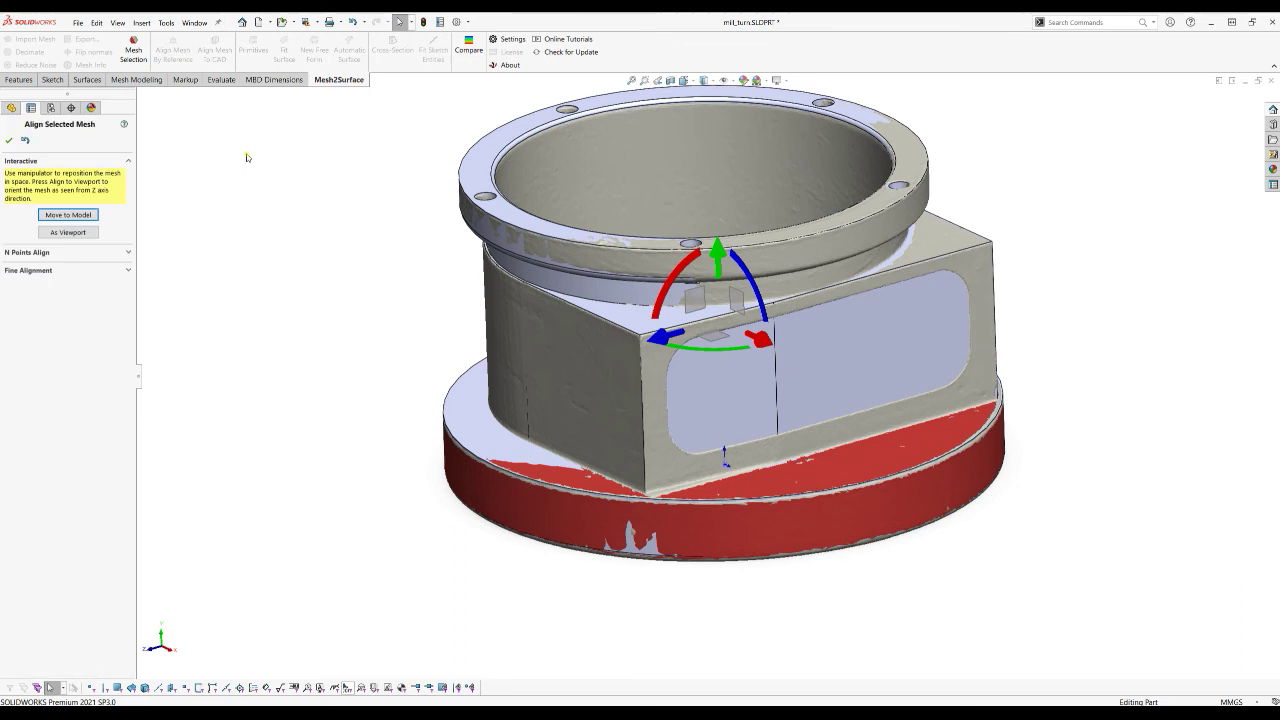
click(31, 271)
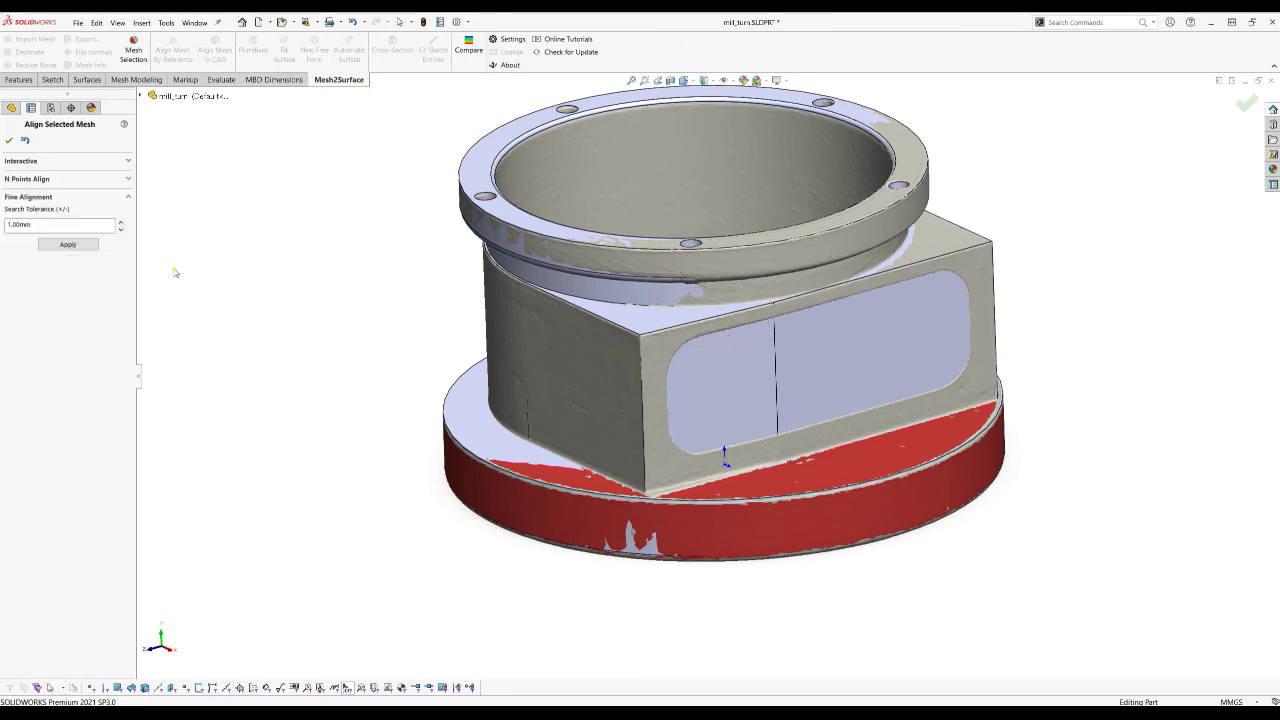
click(72, 249)
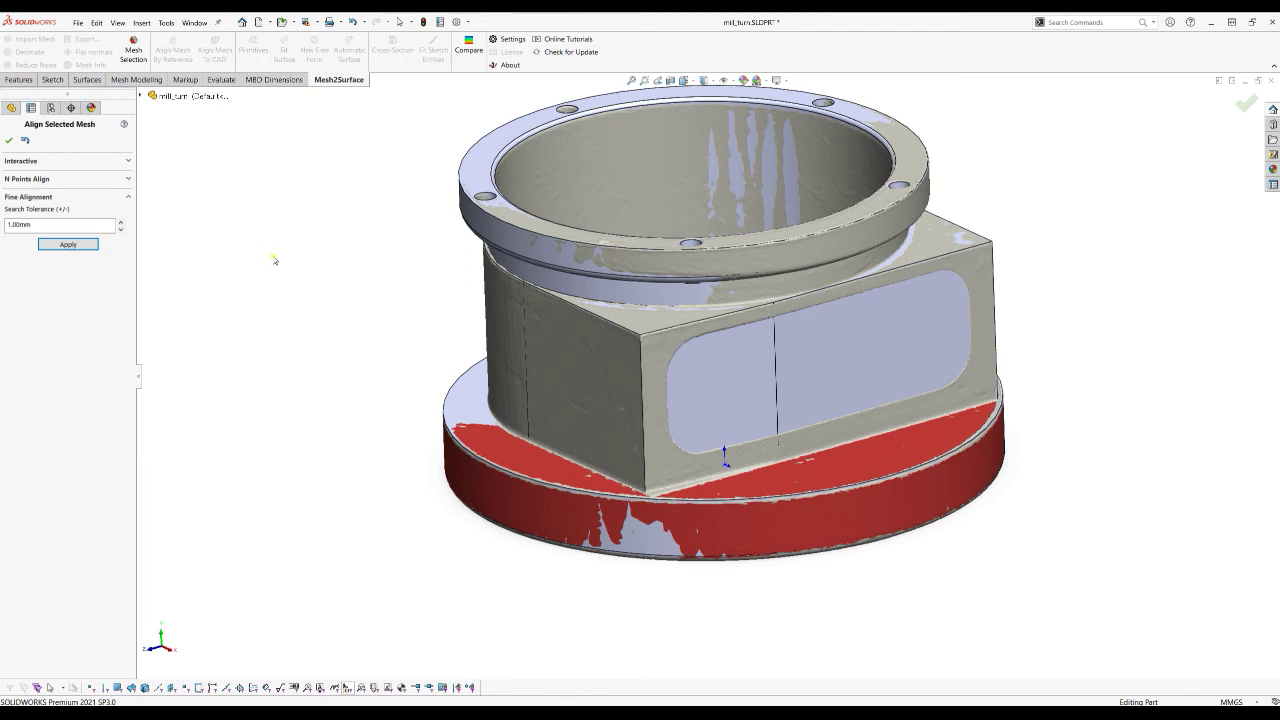
click(8, 140)
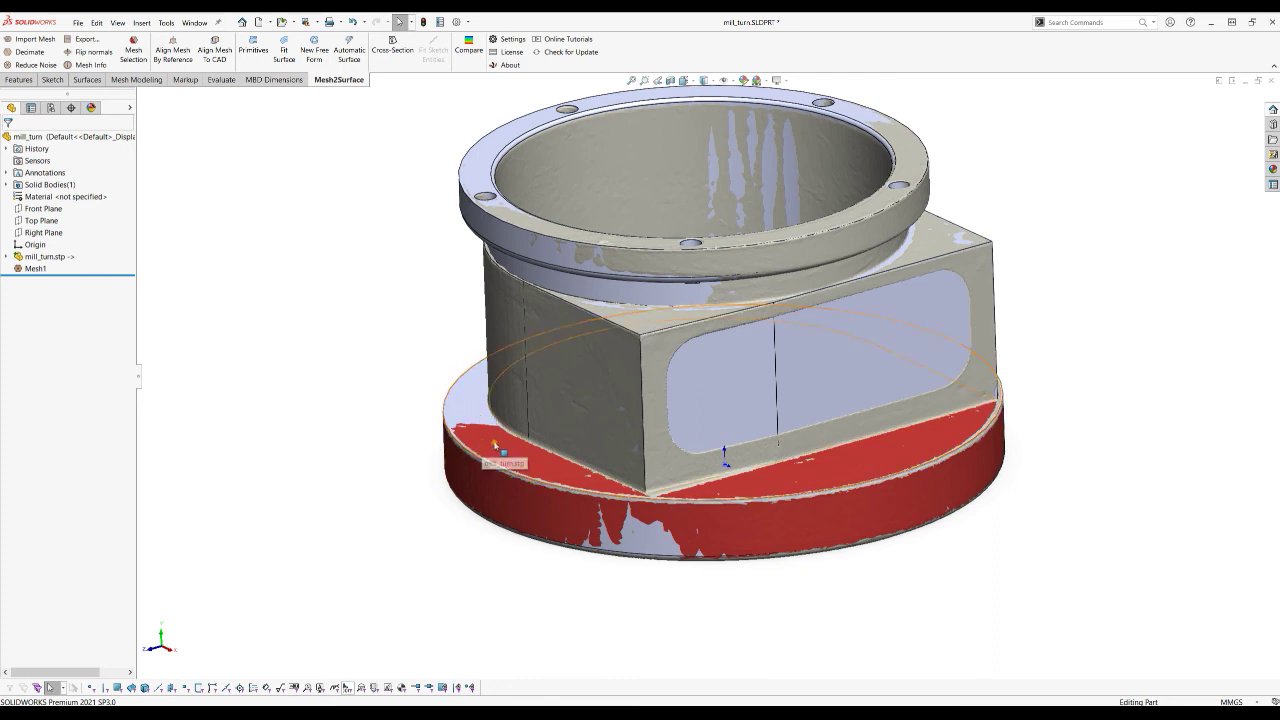
click(468, 50)
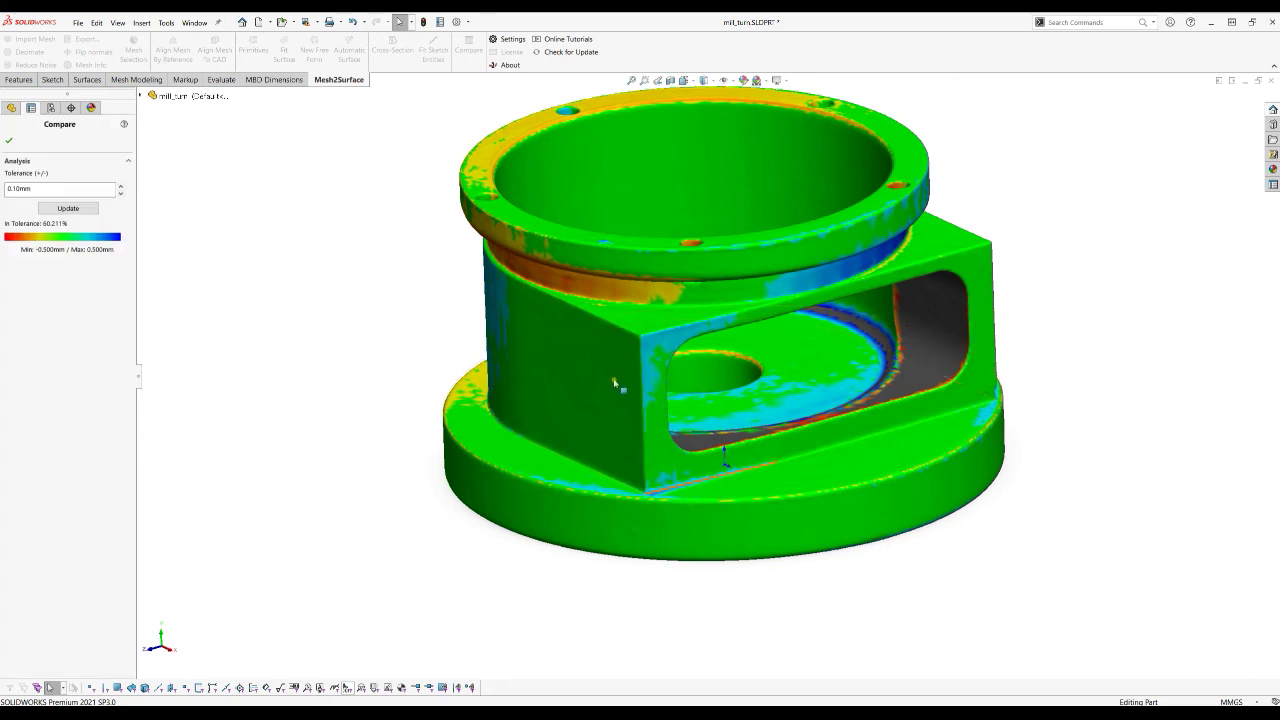
Step: Inspect the deviation map showing 60.211% within ±0.10mm, then close the comparison
mouse_move(617, 419)
middle_down()
mouse_move(614, 432)
mouse_move(624, 418)
middle_up()
scroll(624, 418, up, 2)
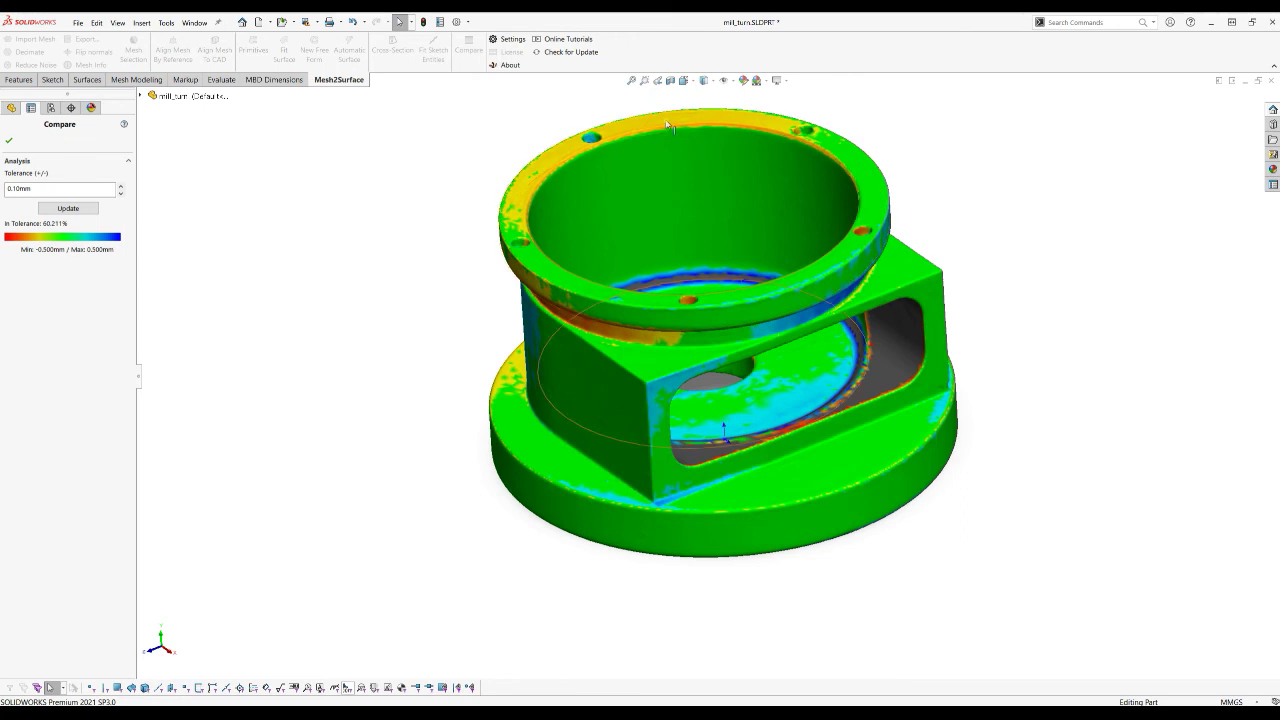
mouse_move(740, 256)
middle_down()
mouse_move(693, 235)
mouse_move(710, 272)
mouse_move(740, 236)
middle_up()
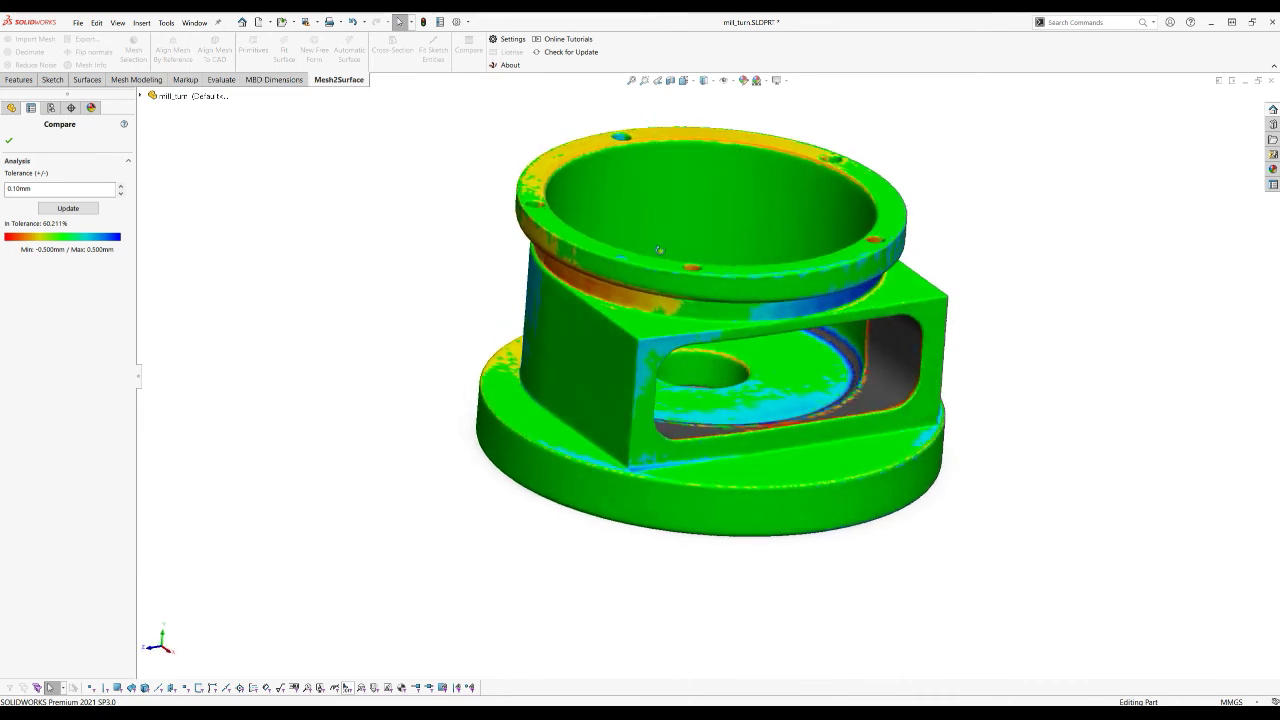
click(10, 139)
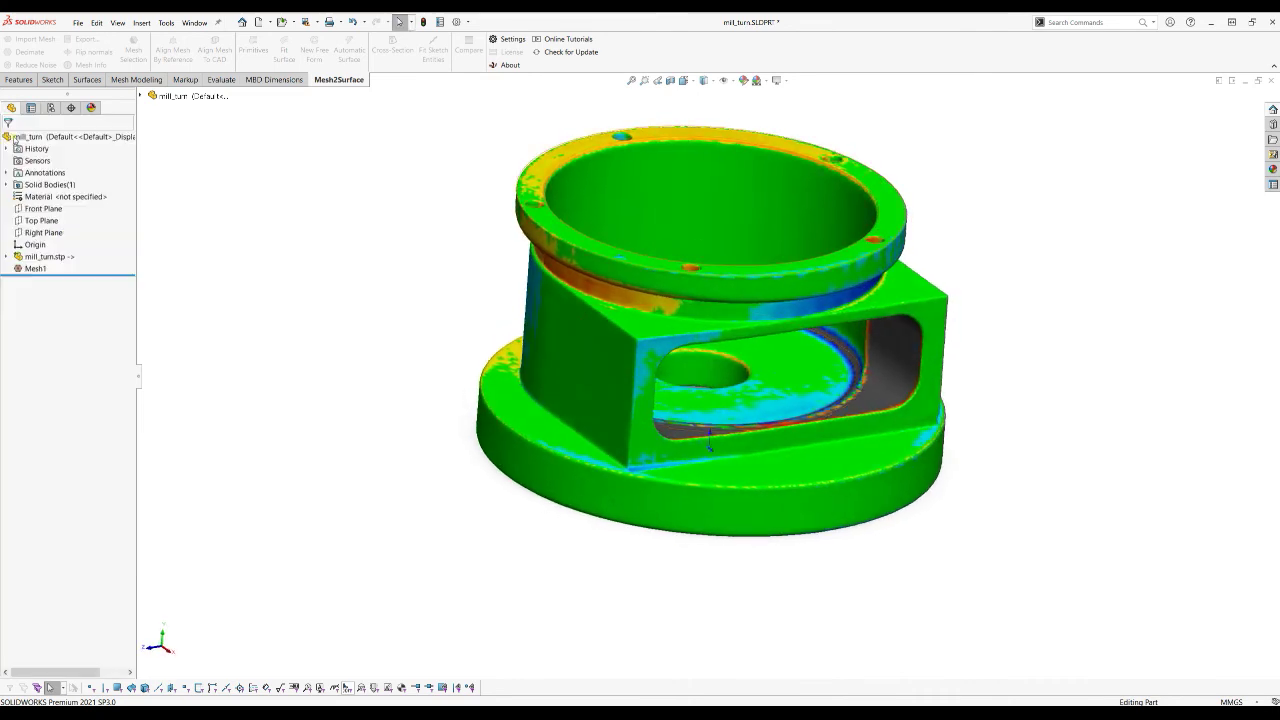
Step: Clear Mesh1's selected triangles and select Right Plane
right_click(34, 268)
click(59, 253)
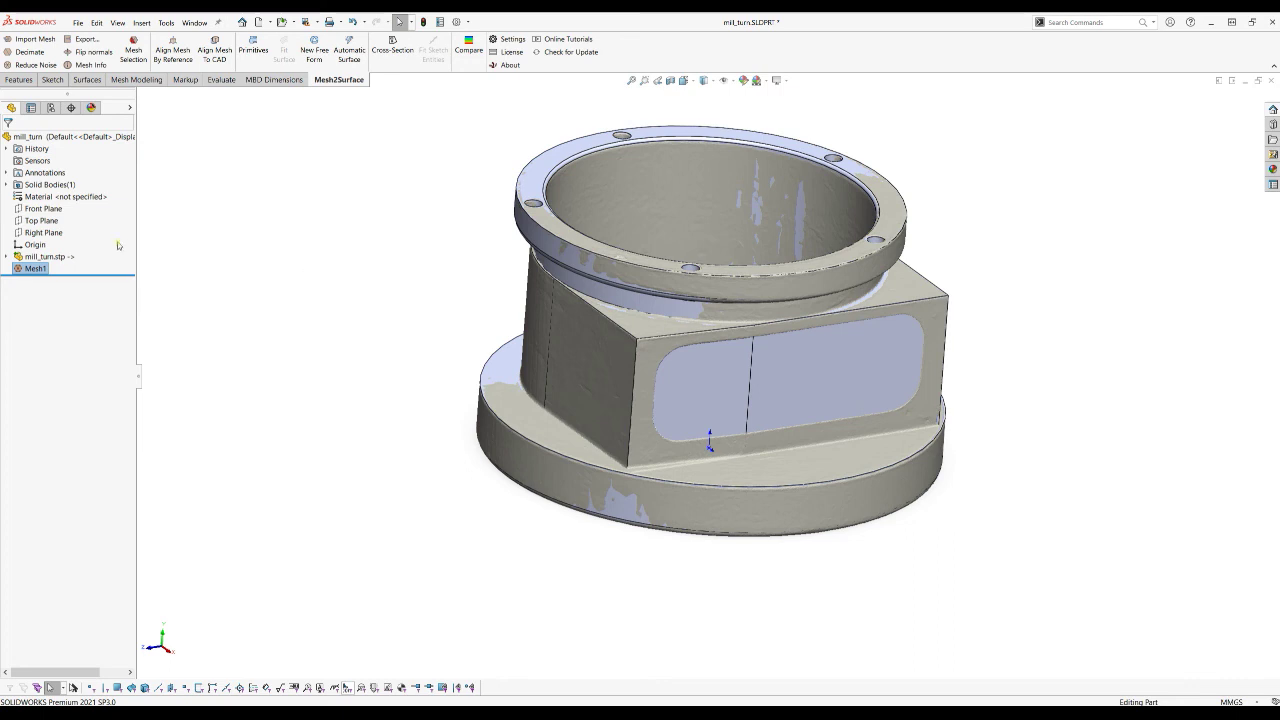
click(43, 232)
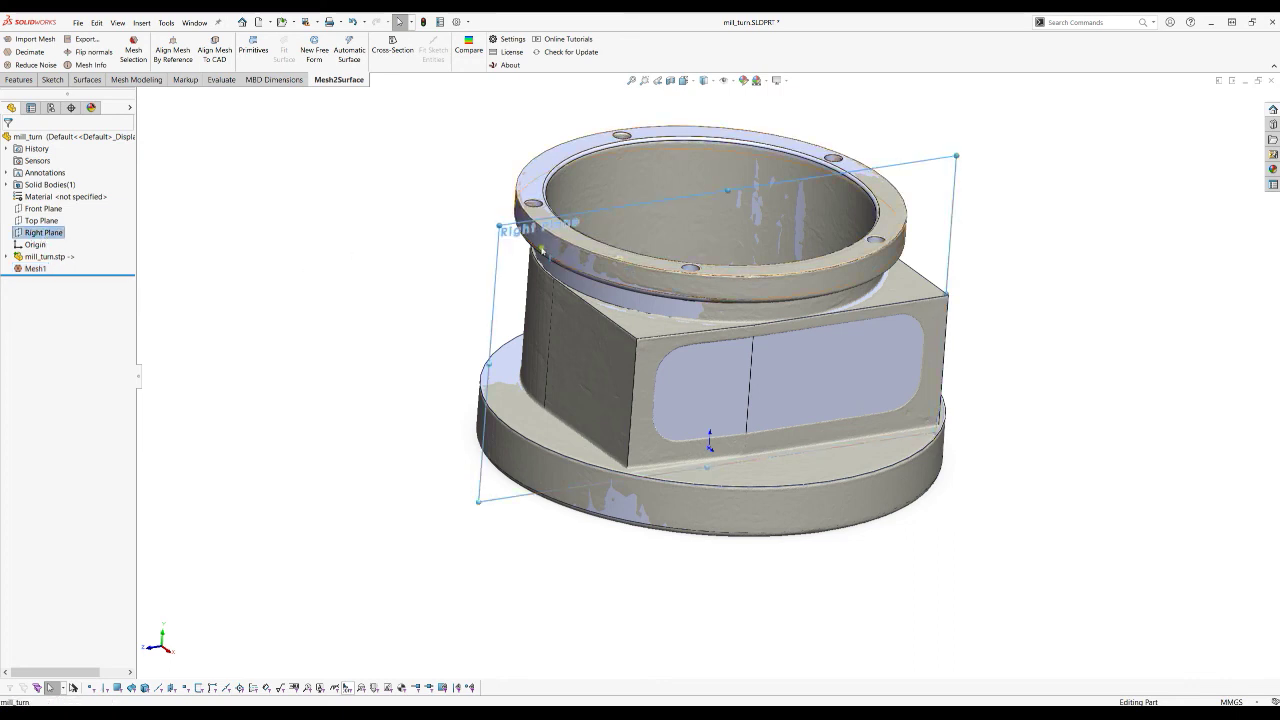
Step: Create Cross-Section1 parallel to Right Plane at about 19.76mm offset
click(395, 52)
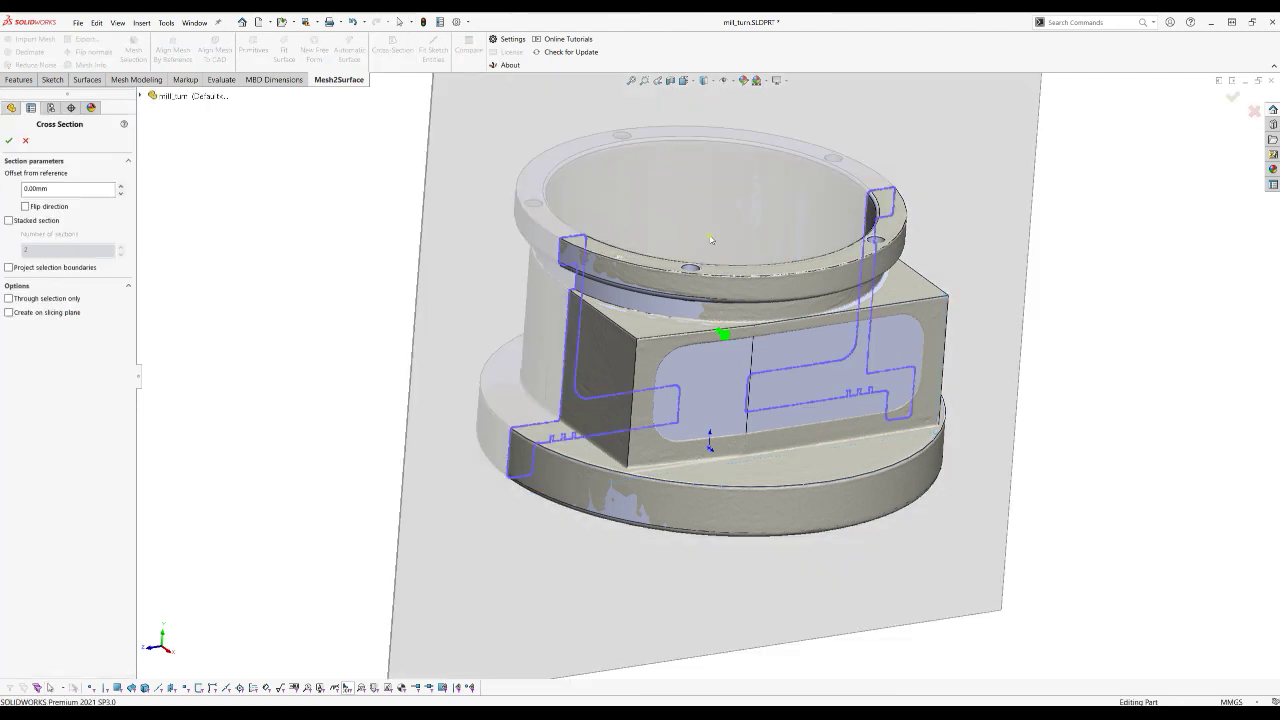
mouse_move(711, 239)
mouse_down()
mouse_move(824, 325)
mouse_move(788, 353)
mouse_up()
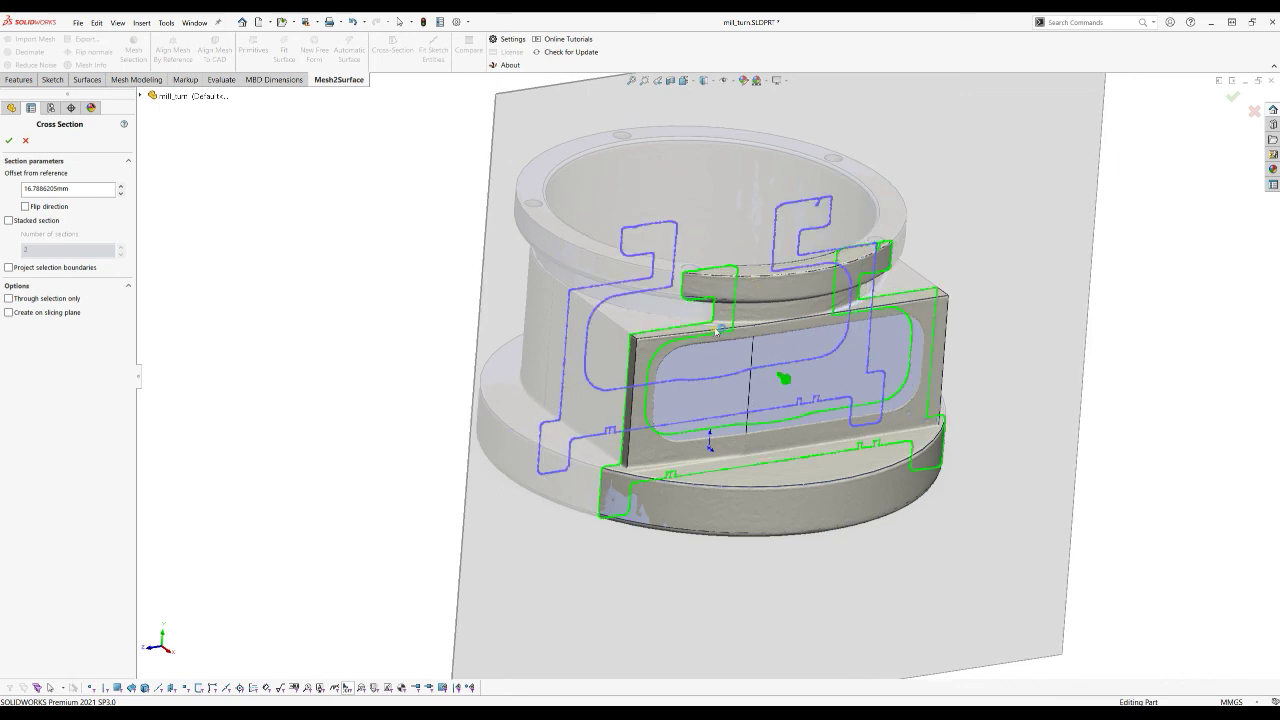
drag(716, 330, 781, 327)
scroll(35, 187, up, 1)
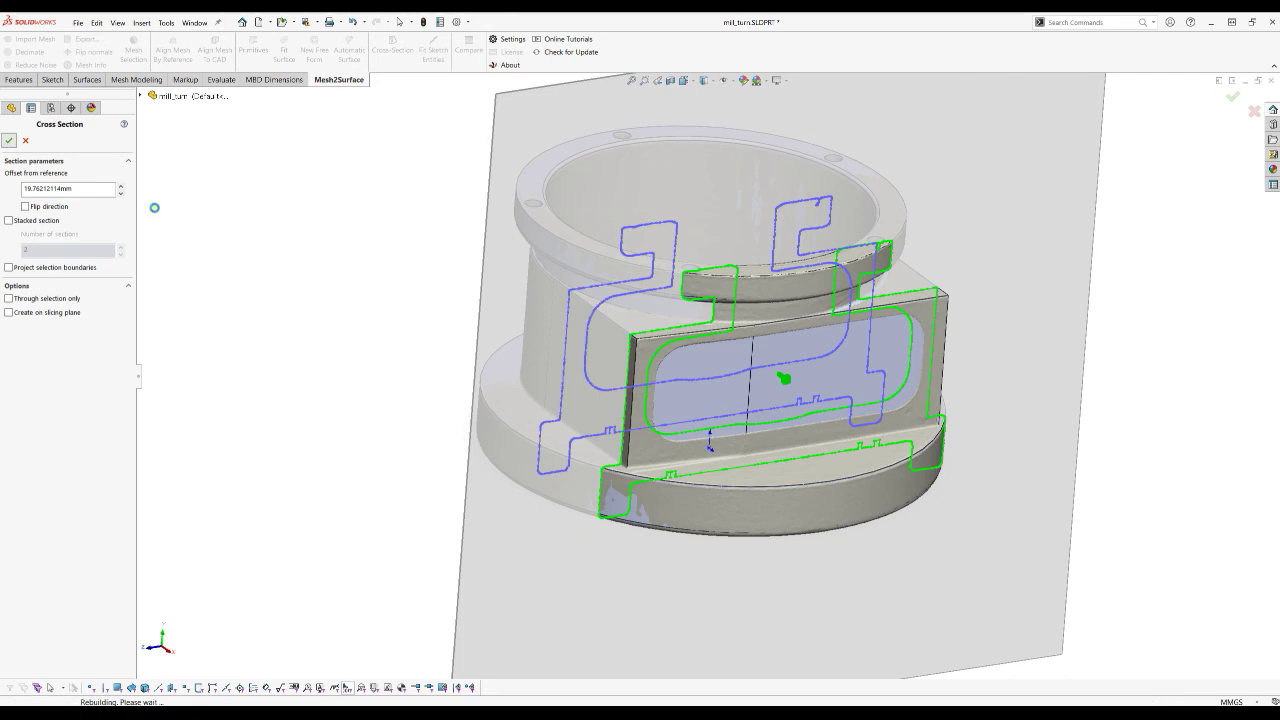
key(Return)
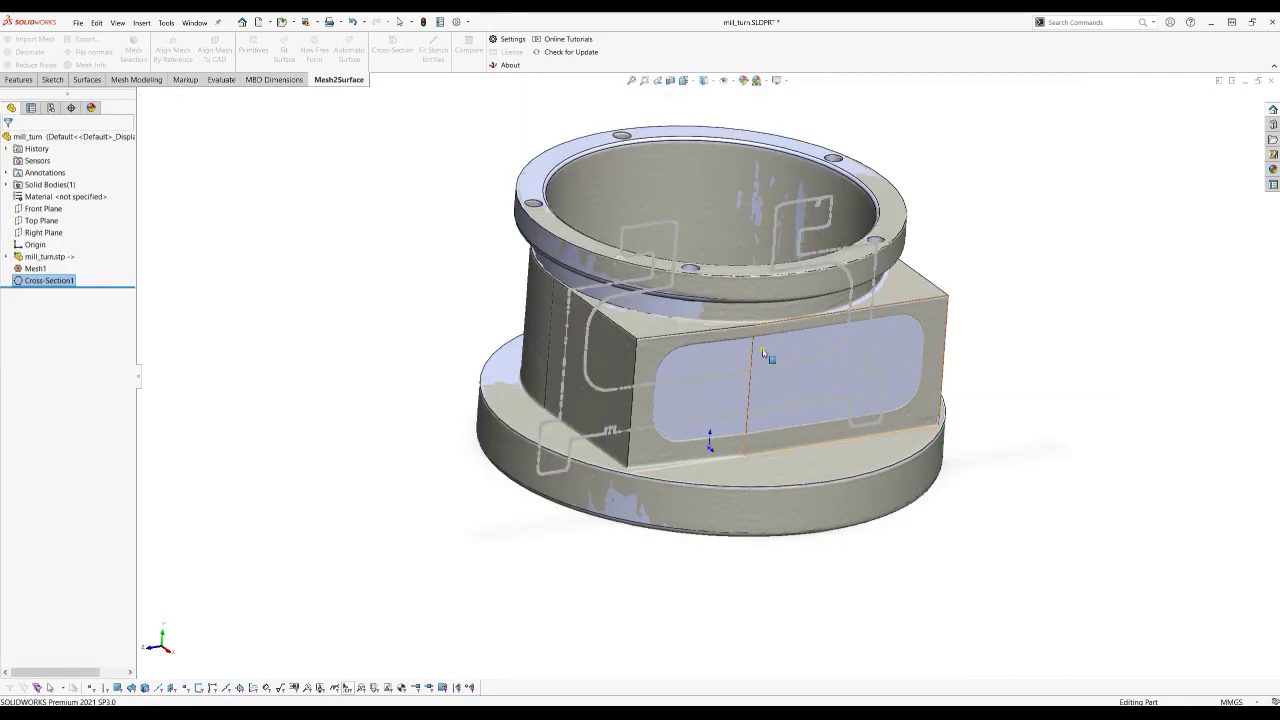